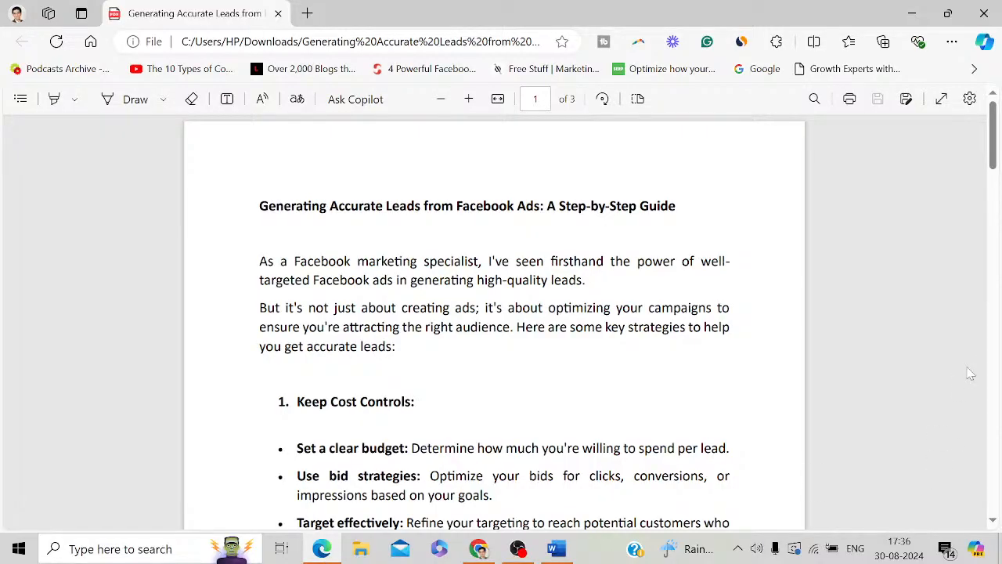
Scroll the guide down to the Keep Cost Controls section and its Lonavala villa example
left_click_drag(993, 158, 993, 180)
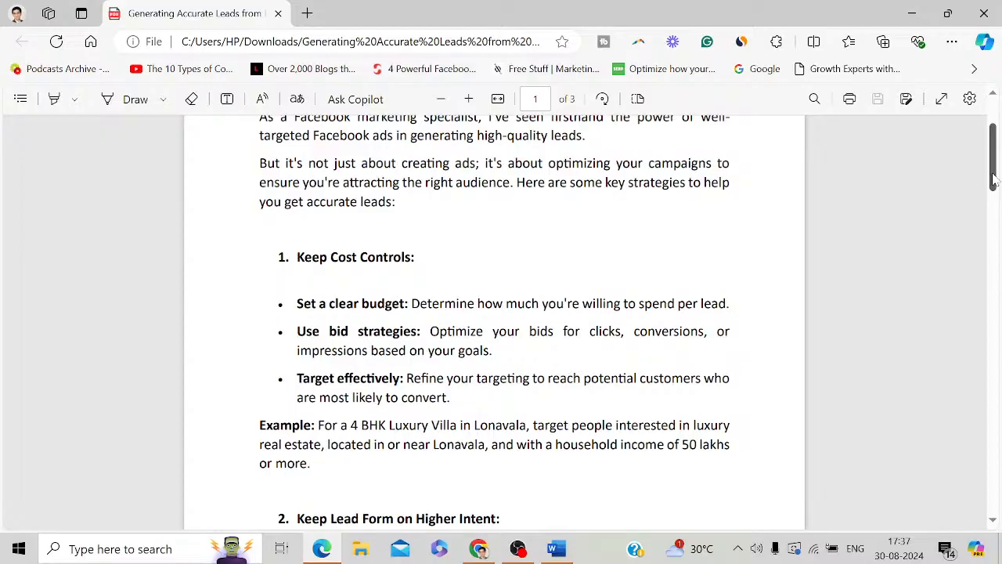
left_click_drag(993, 180, 993, 200)
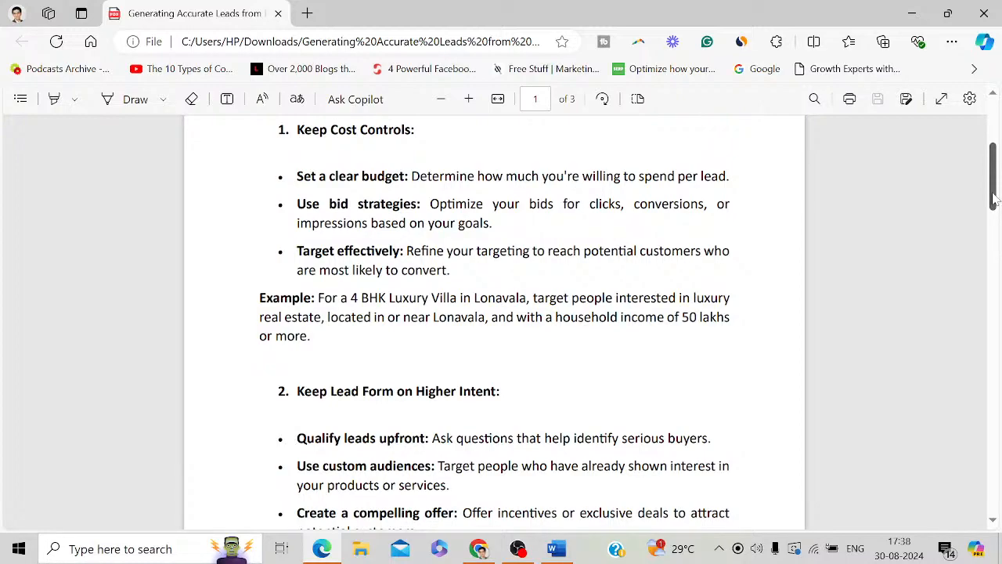
Scroll through the Keep Lead Form on Higher Intent section to the Use A/B Testing strategy
left_click_drag(993, 200, 993, 218)
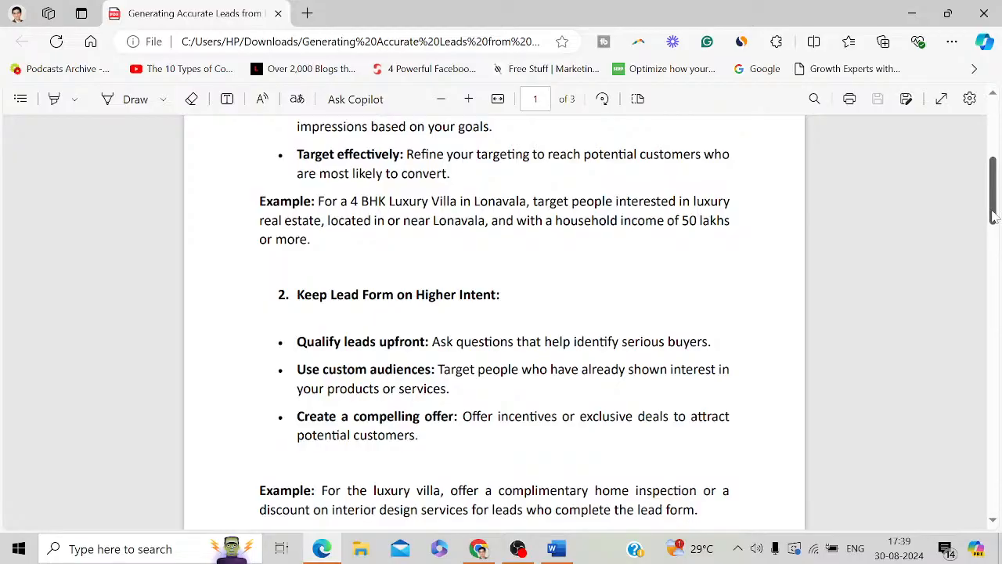
left_click_drag(992, 217, 992, 272)
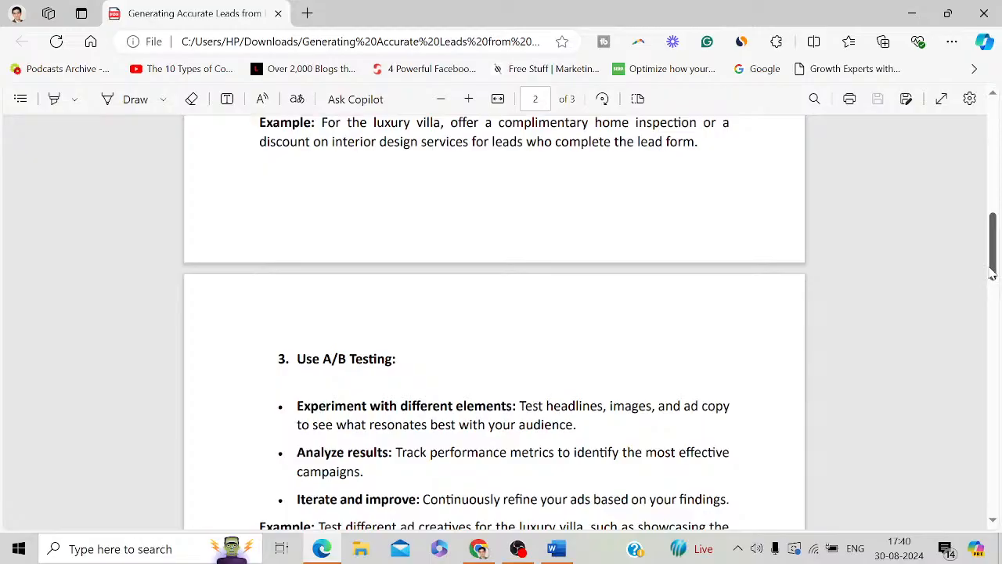
Scroll onto page 2, past Use A/B Testing to the Ask Customized Questions strategy
left_click_drag(993, 274, 994, 299)
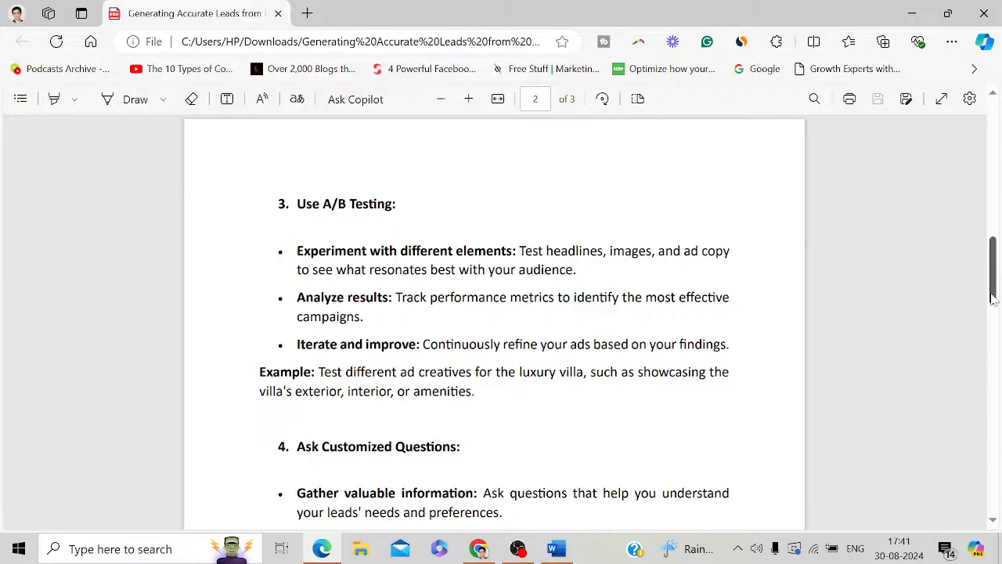
left_click_drag(993, 296, 992, 323)
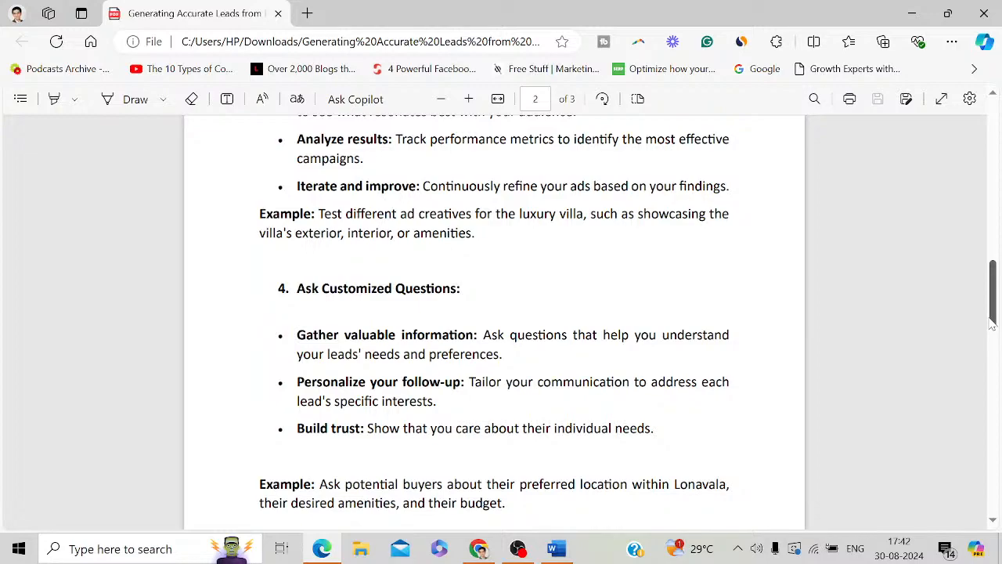
Scroll past the Lonavala buyer-questions example to the Use Content Video strategy at the guide's end
left_click_drag(993, 317, 994, 352)
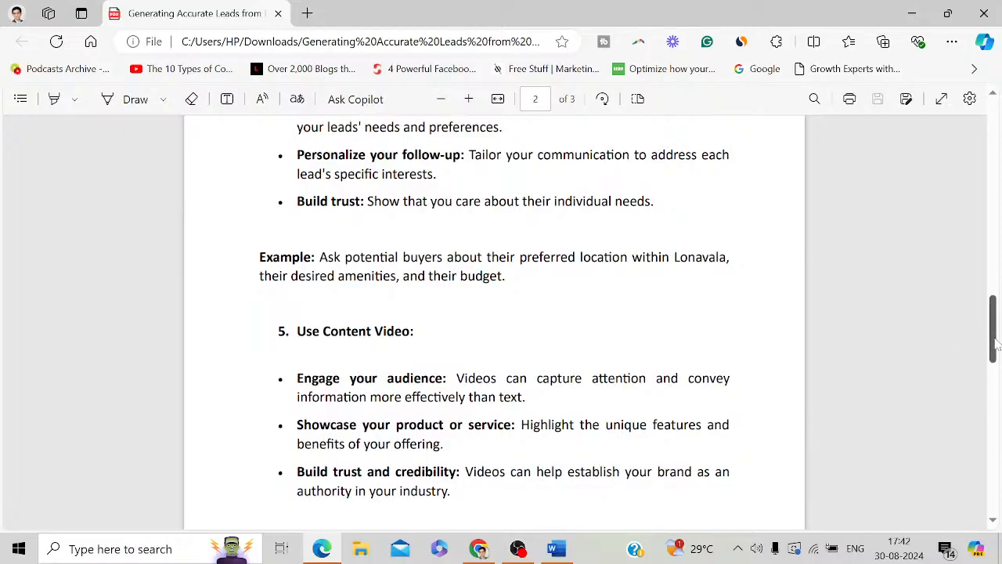
left_click_drag(996, 344, 990, 406)
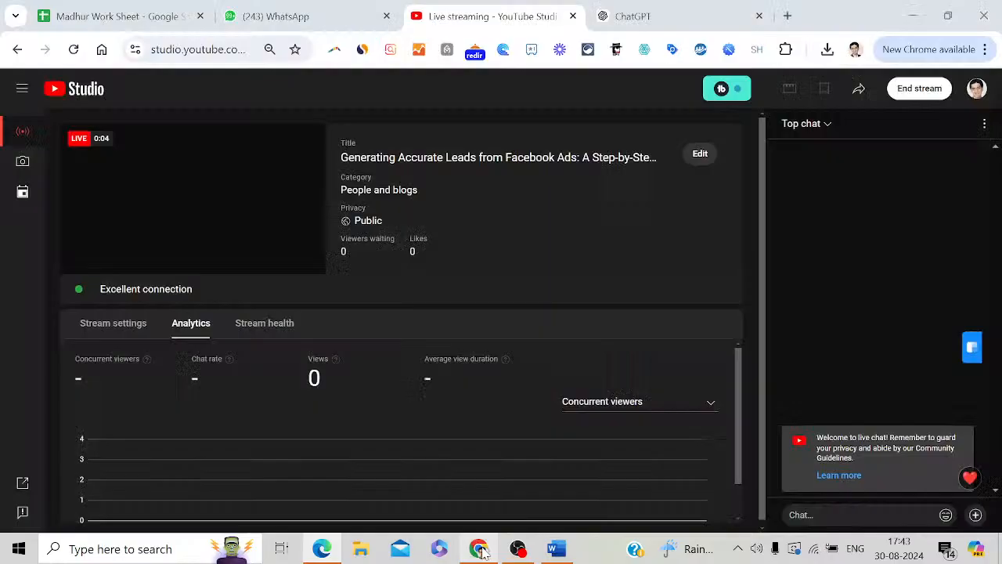
In Chrome's ChatGPT tab, search 'meta ads manager' and open the Meta Ads Manager result
left_click(478, 548)
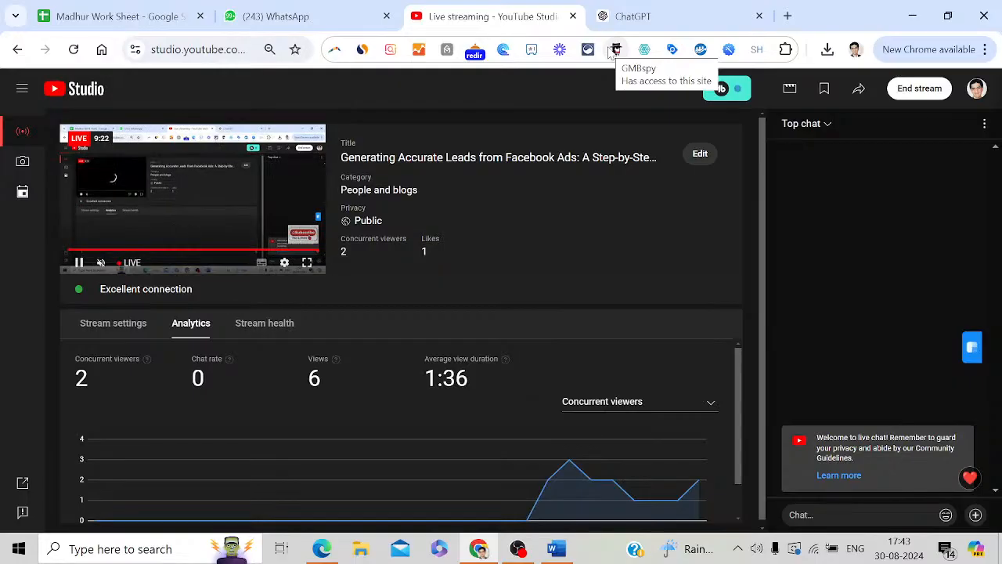
left_click(649, 11)
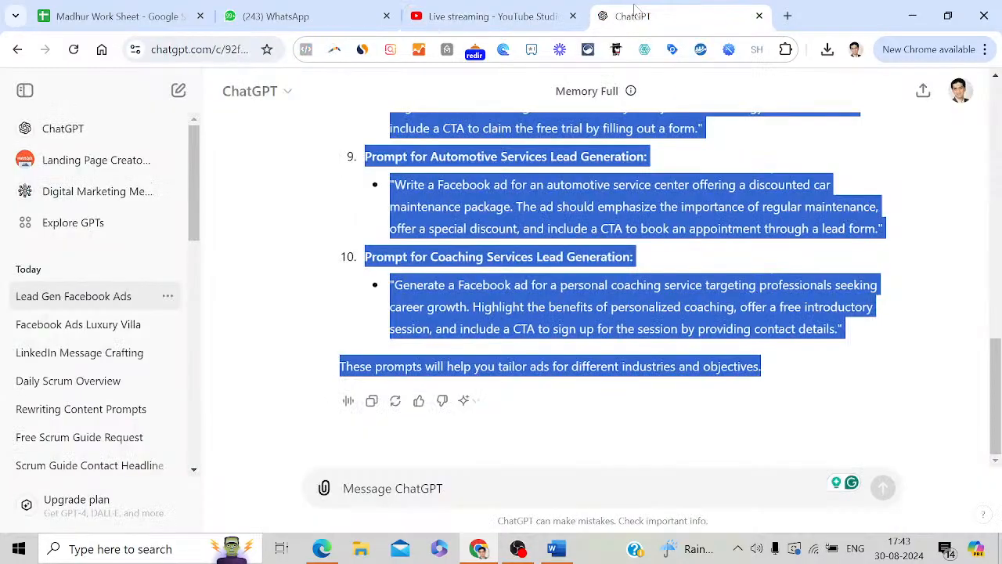
left_click(259, 49)
type("m")
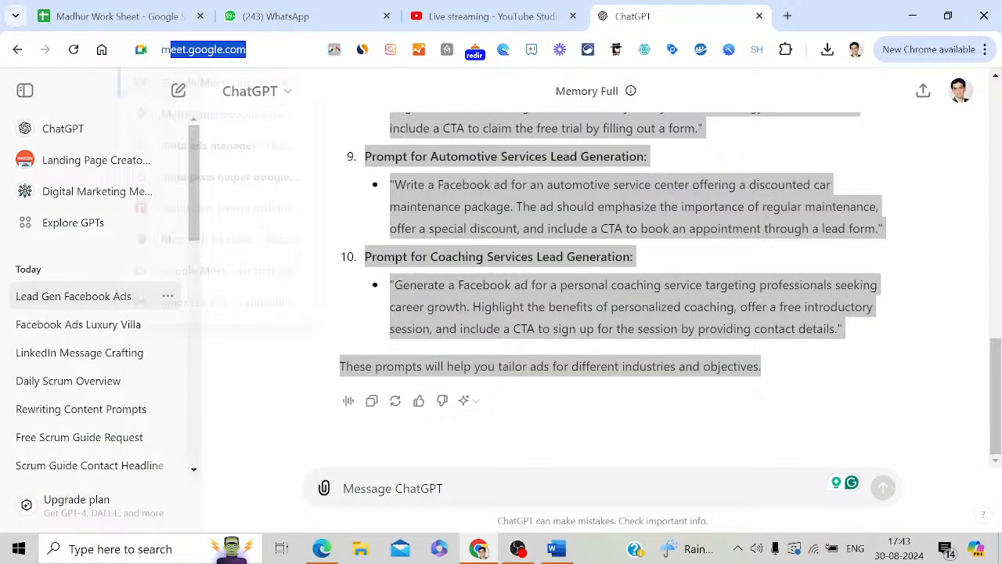
type("eta ads manager")
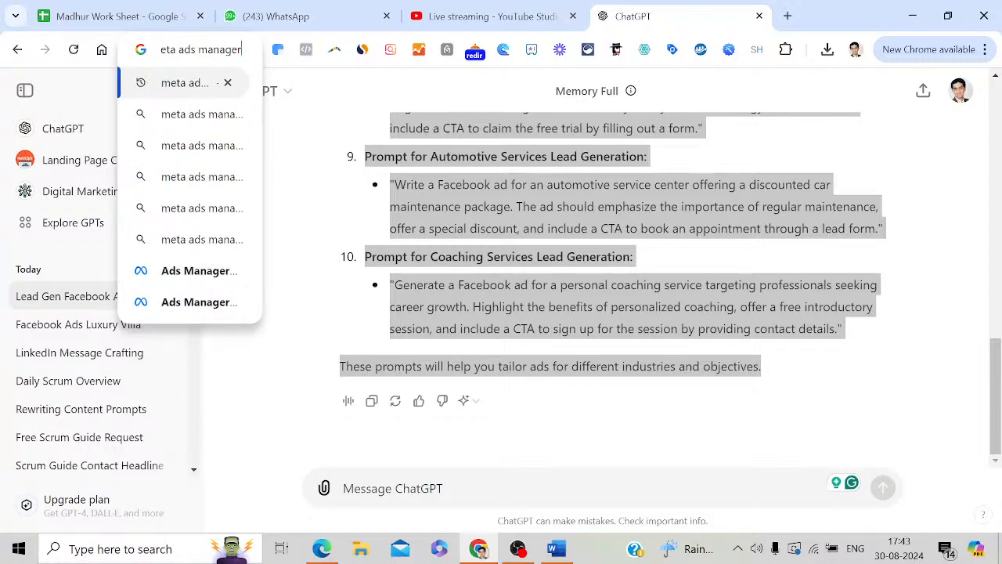
key("Return")
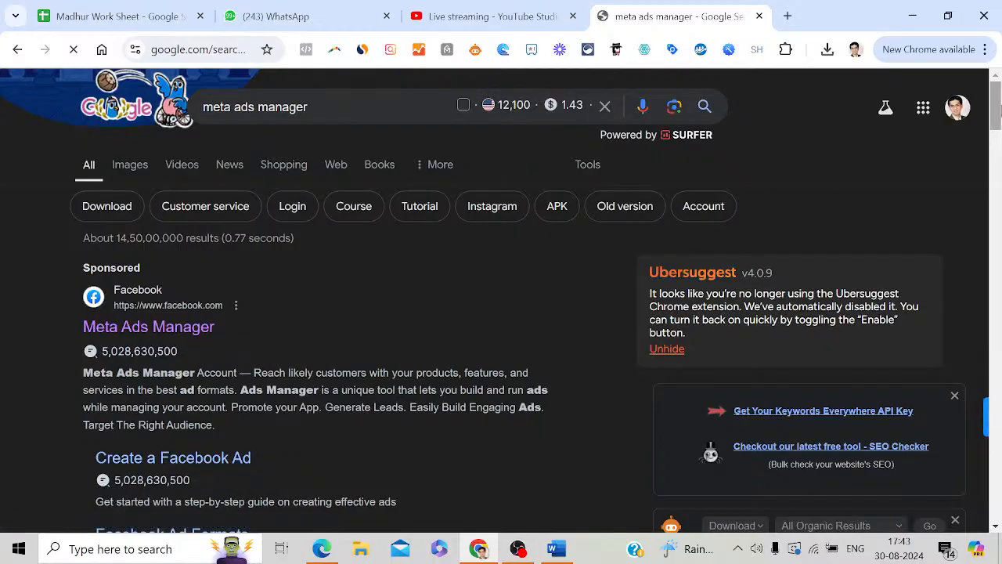
scroll(353, 263, "down", 1)
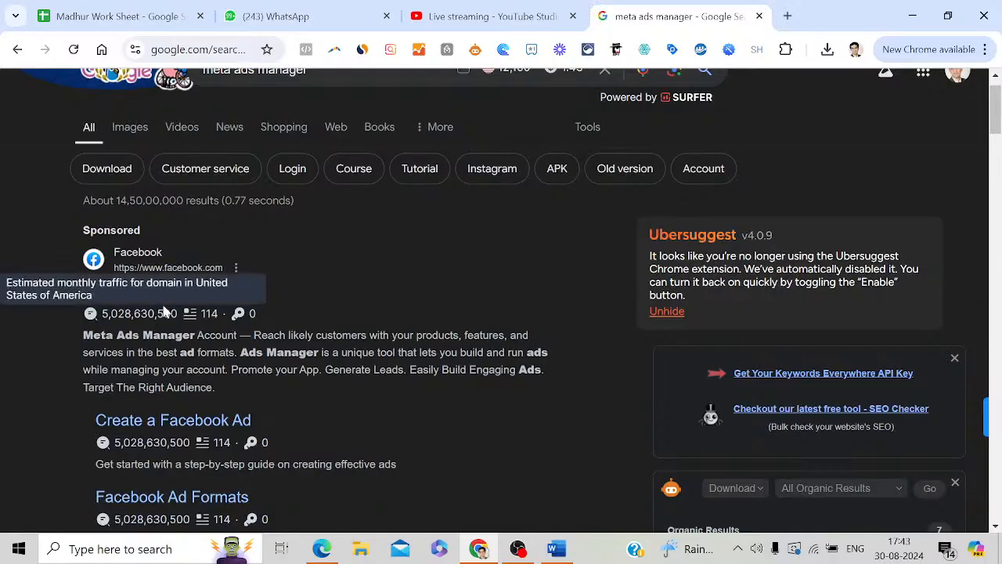
left_click(190, 300)
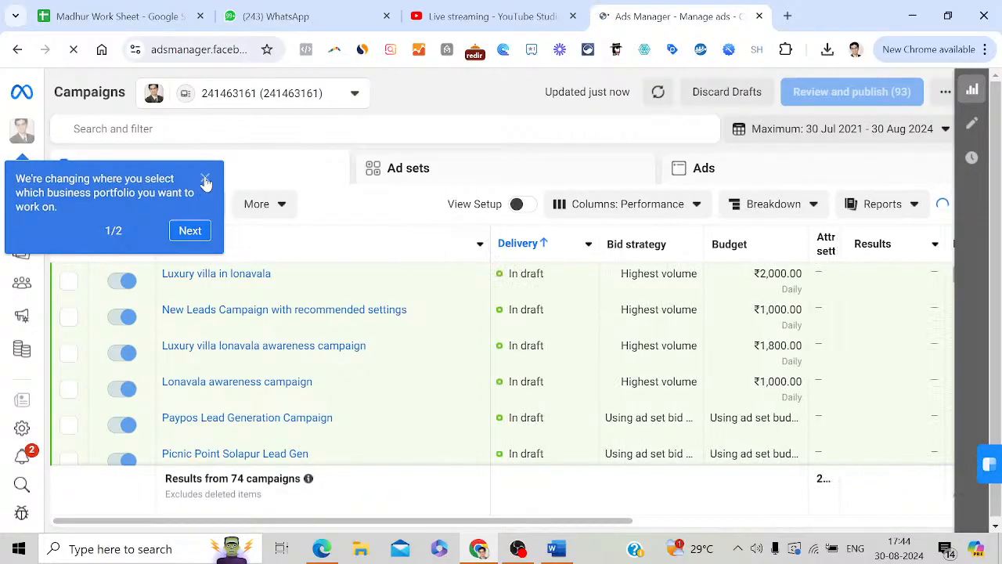
Dismiss the business portfolio notice and create a new campaign with the Leads objective
left_click(204, 178)
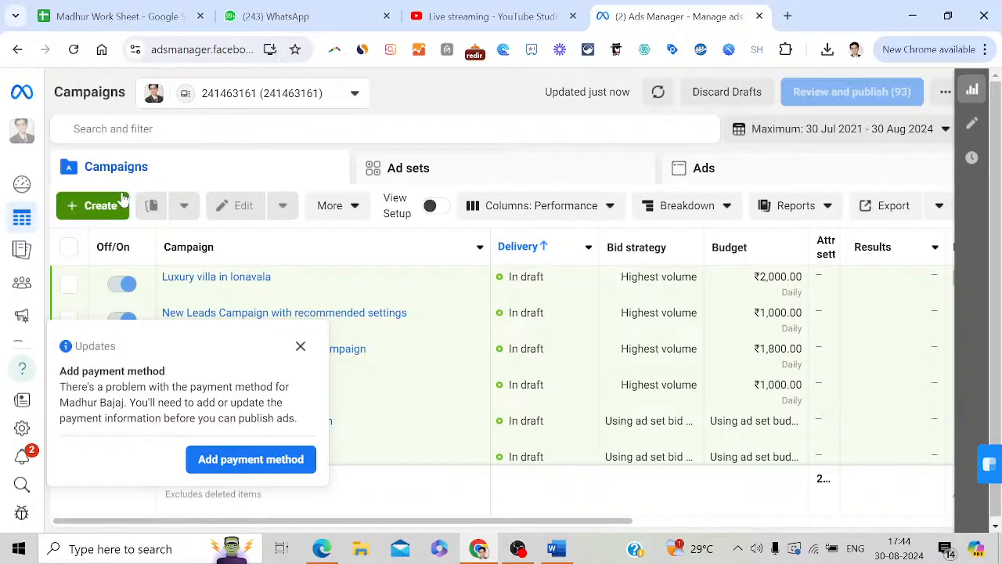
left_click(94, 207)
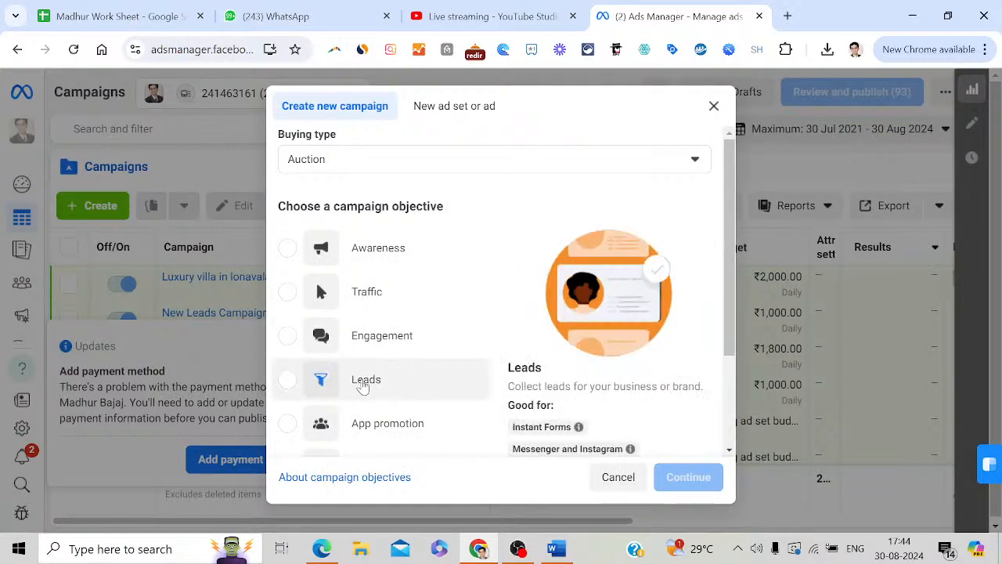
left_click(352, 379)
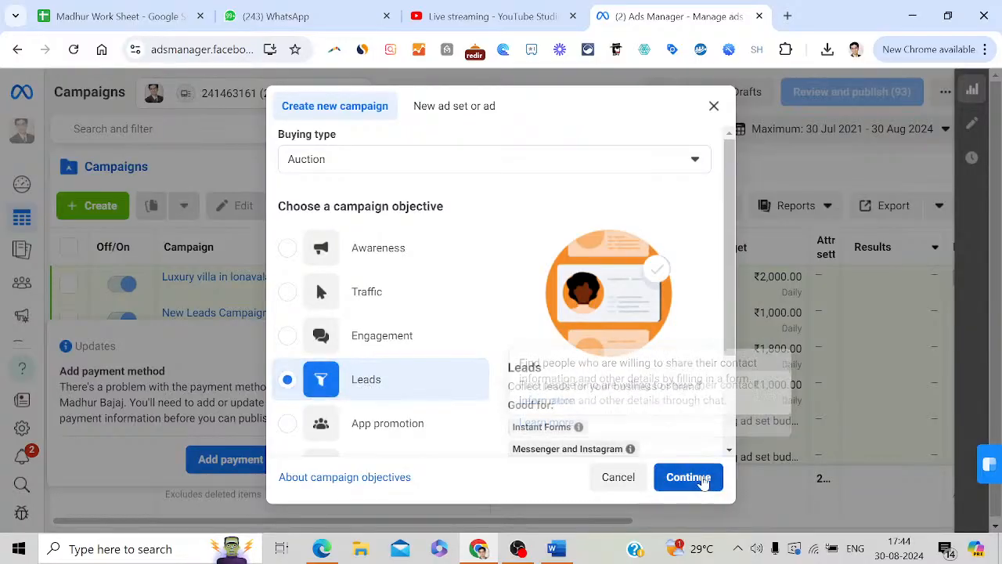
left_click(701, 478)
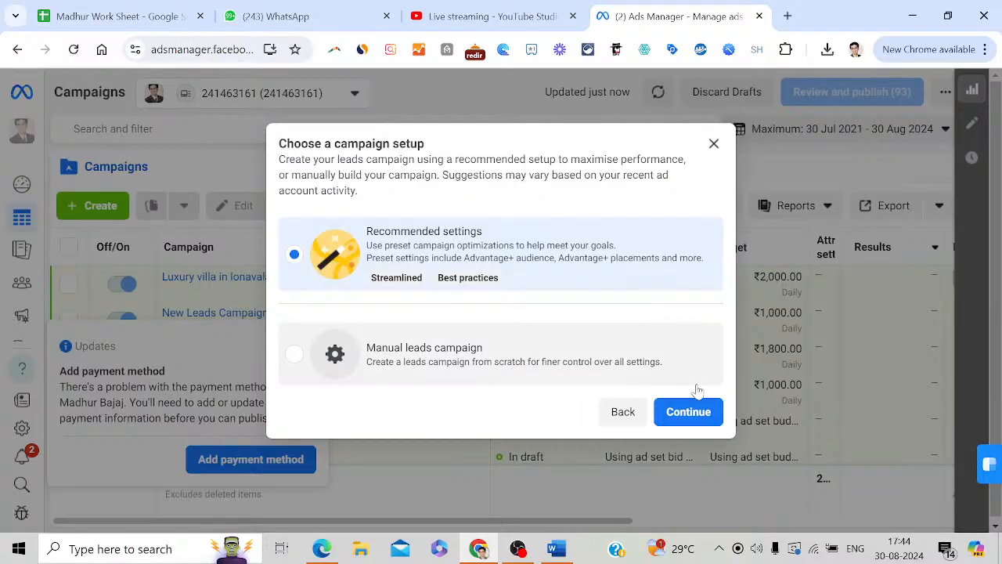
Accept the recommended campaign setup and switch Advantage campaign budget on
left_click(697, 410)
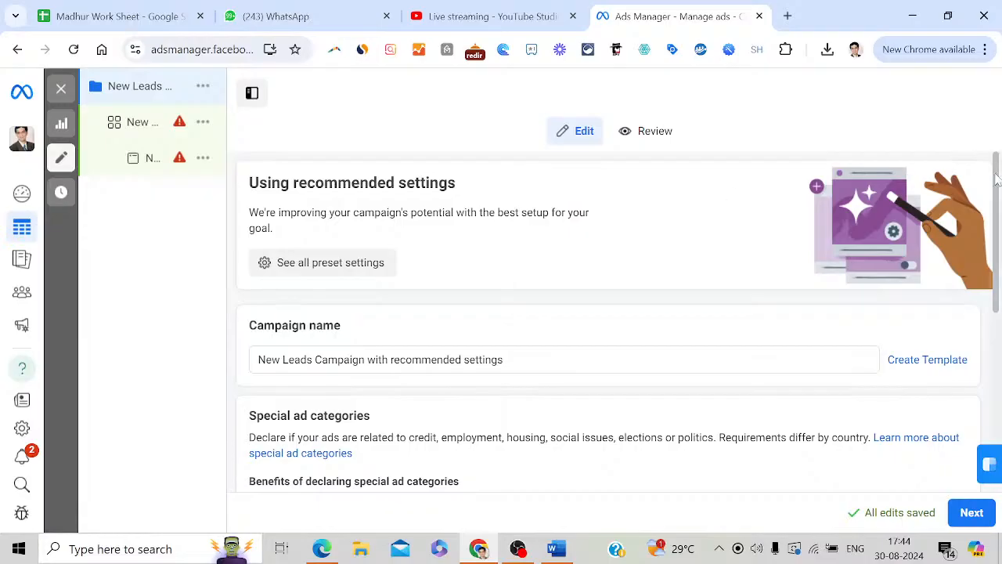
left_click_drag(997, 204, 1000, 371)
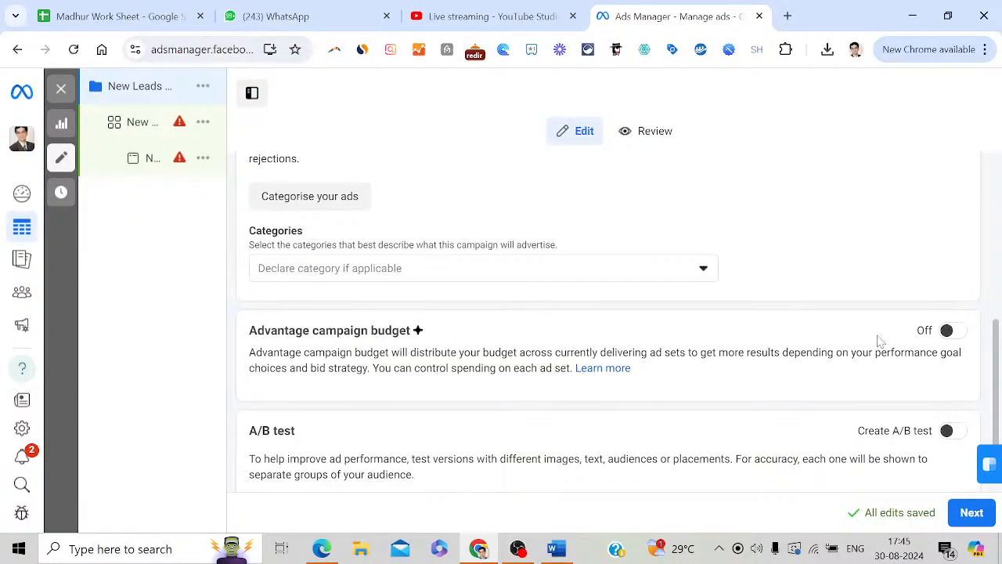
left_click(954, 332)
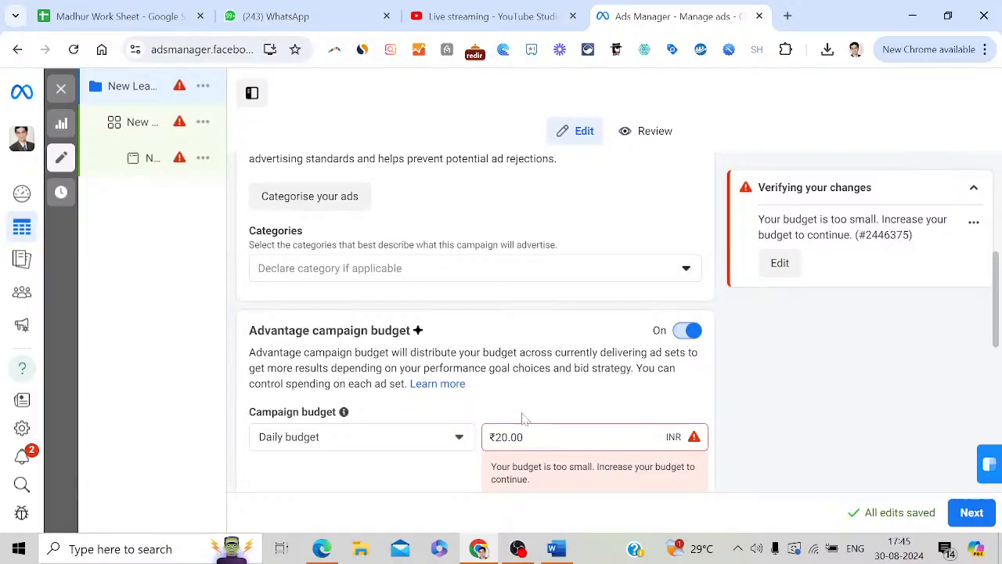
Change the campaign's daily budget to ₹2,500
double_click(529, 437)
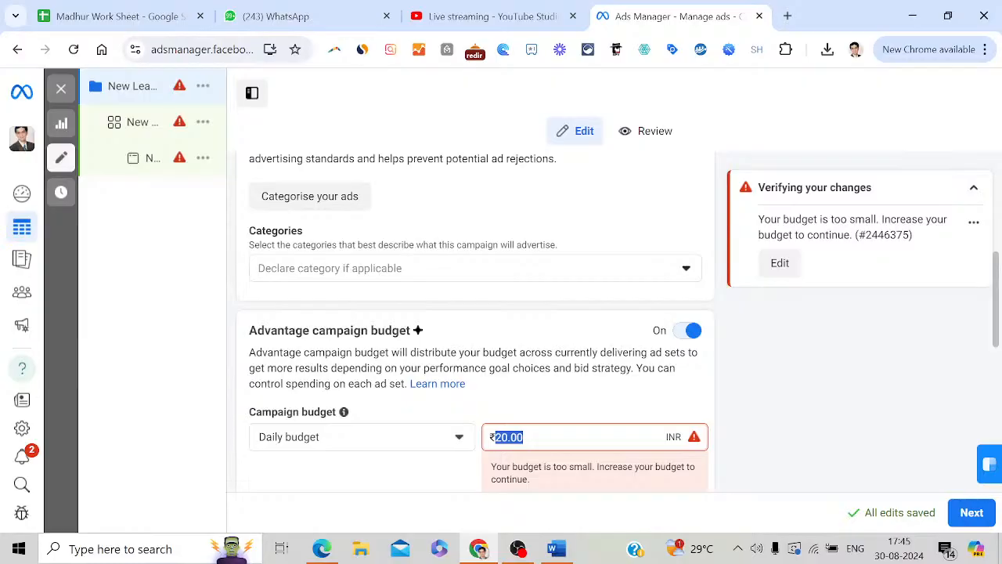
type("2500")
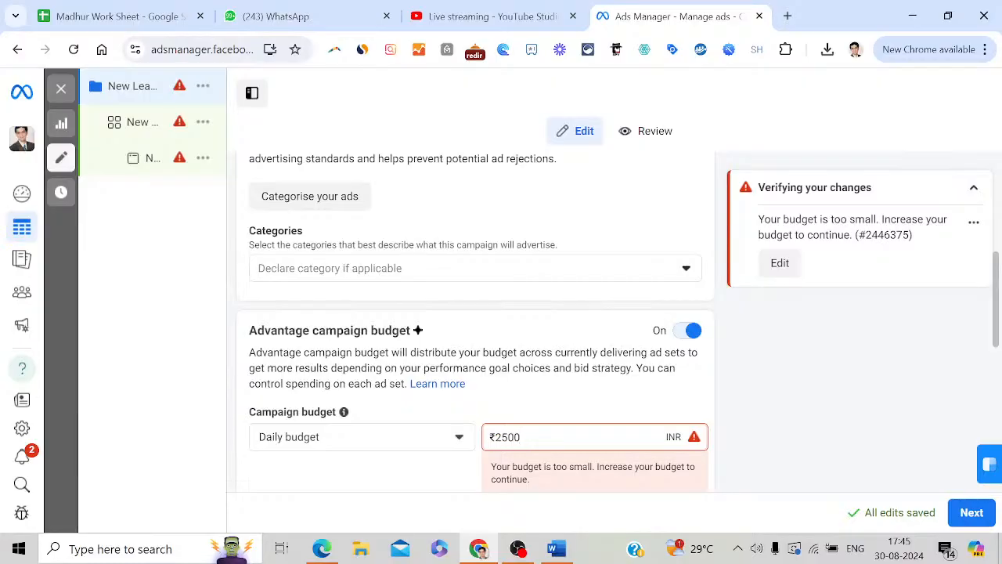
left_click(834, 444)
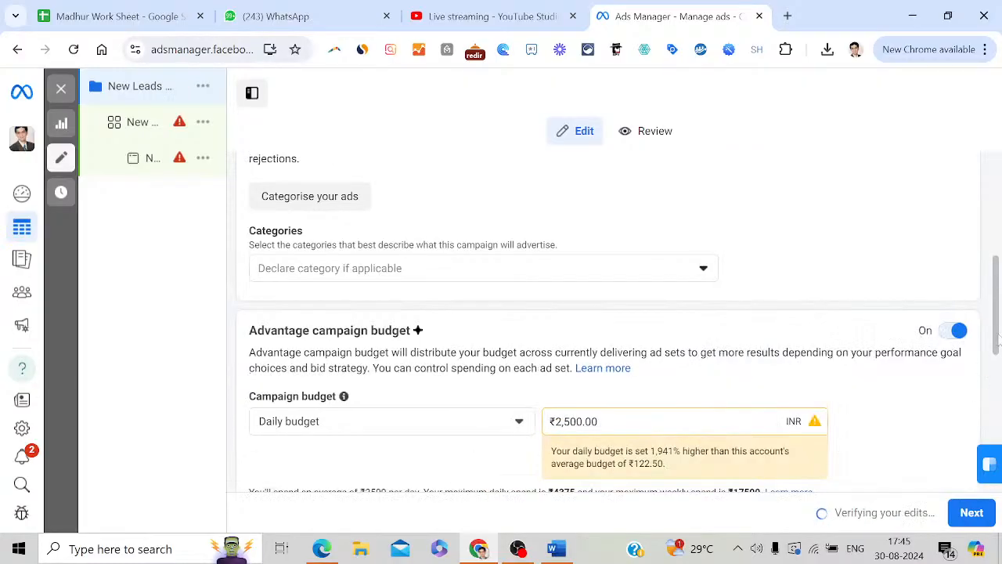
Keep the campaign bid strategy set to Highest volume
left_click_drag(997, 338, 999, 388)
mouse_move(286, 357)
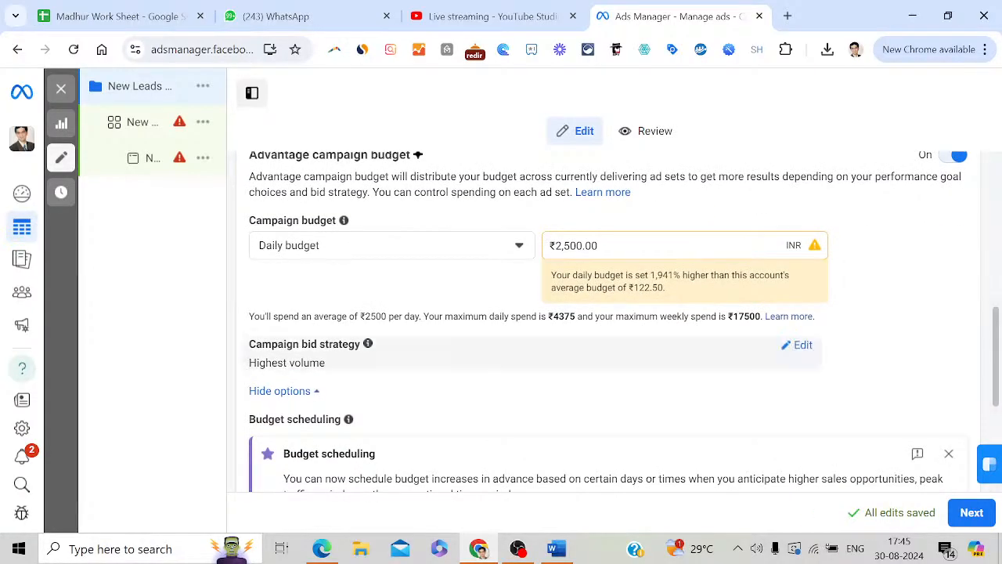
left_click(802, 347)
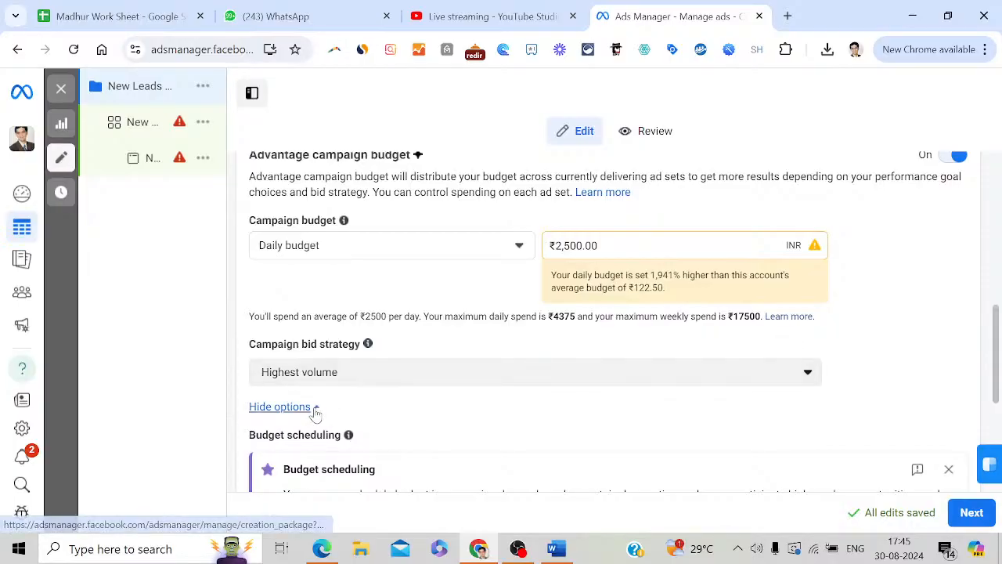
left_click(351, 382)
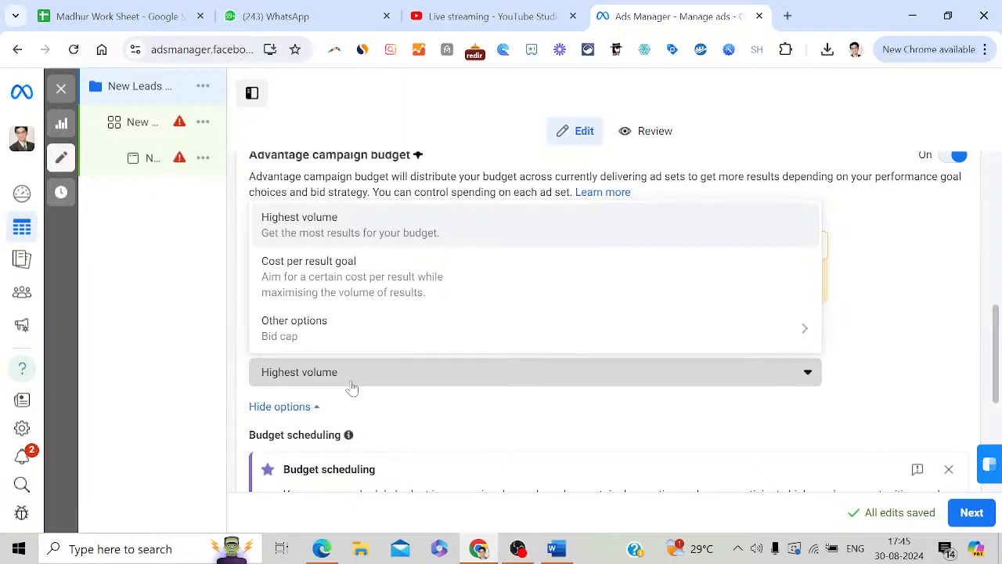
left_click(352, 387)
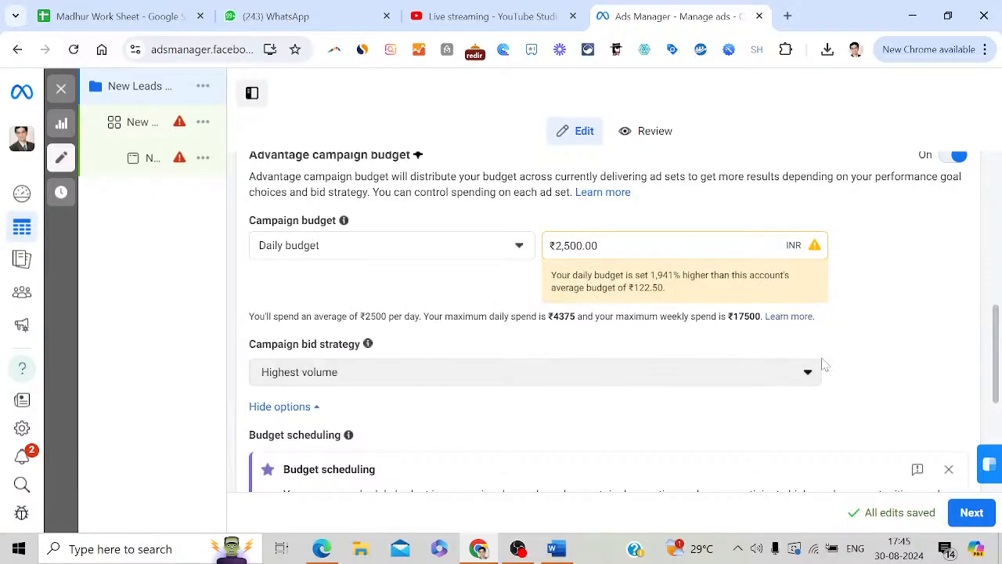
scroll(999, 392, "down", 1)
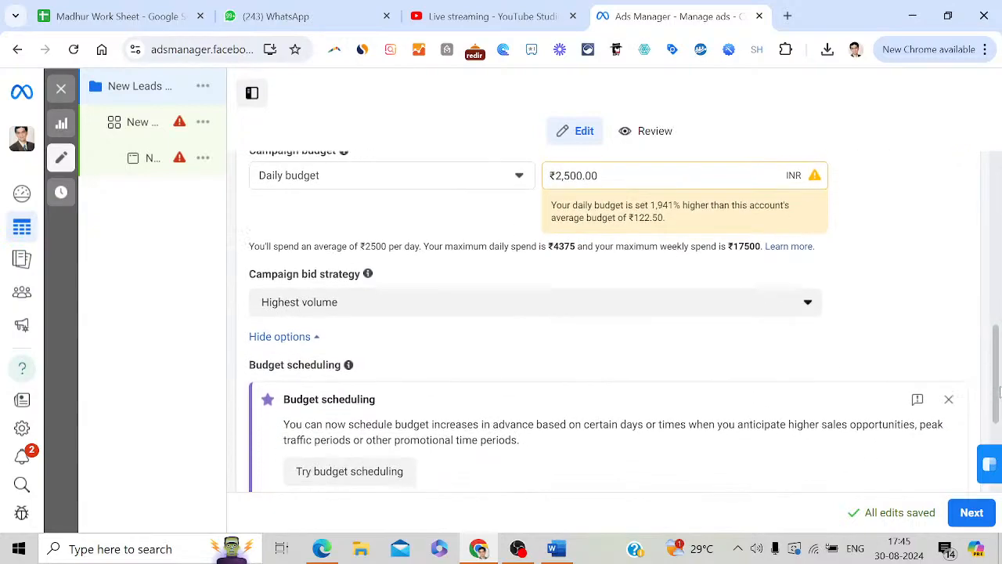
Switch on the Create A/B test toggle in the campaign's A/B test section
left_click_drag(999, 391, 999, 450)
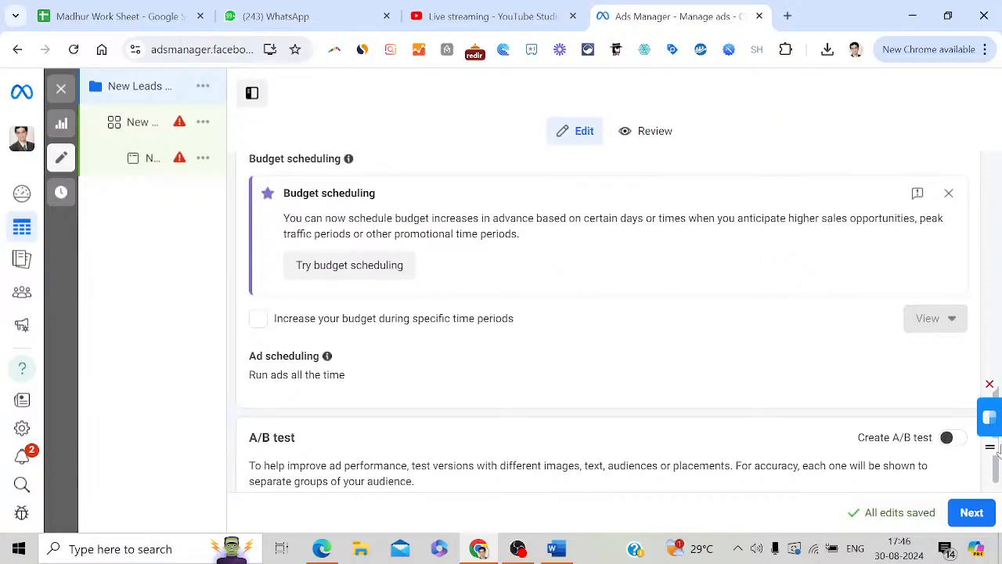
scroll(998, 448, "down", 1)
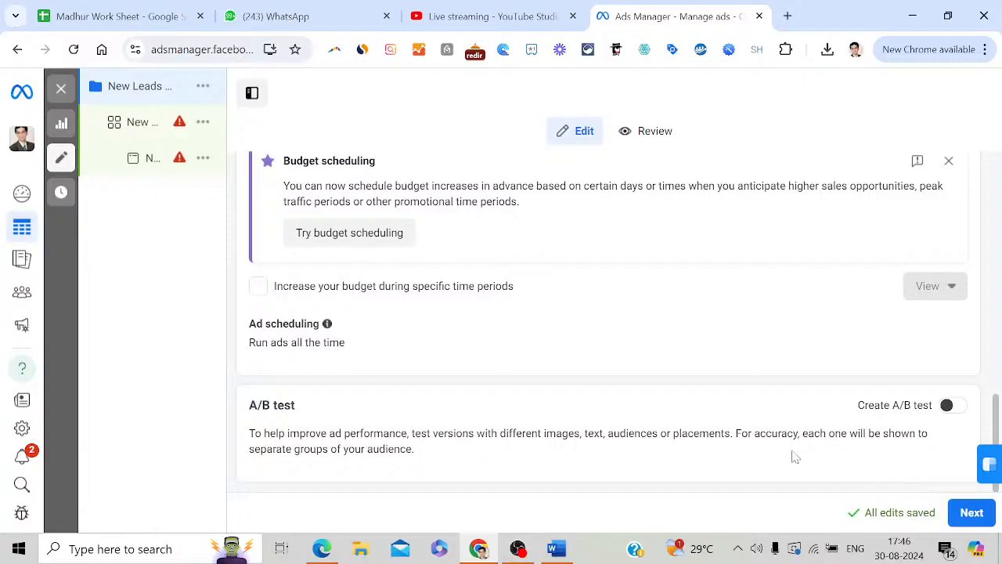
left_click(954, 406)
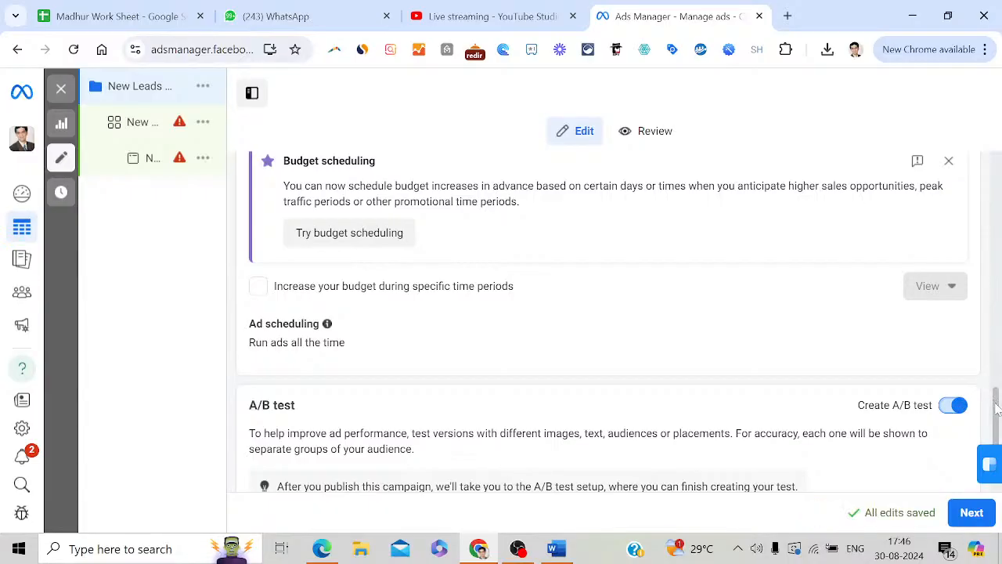
scroll(997, 408, "down", 1)
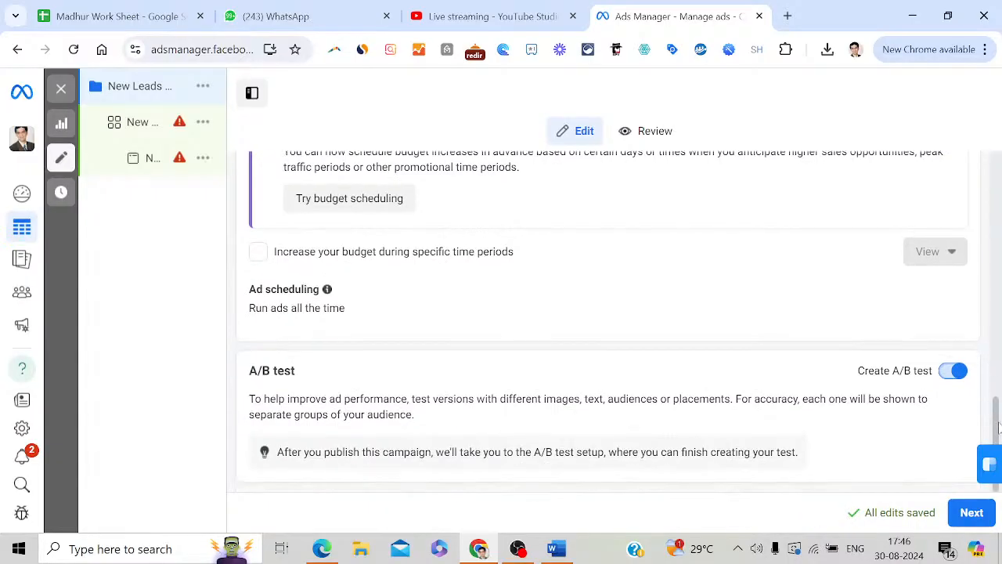
Continue to the ad set and tick Set an end date, choosing 7 September 2024
left_click(969, 517)
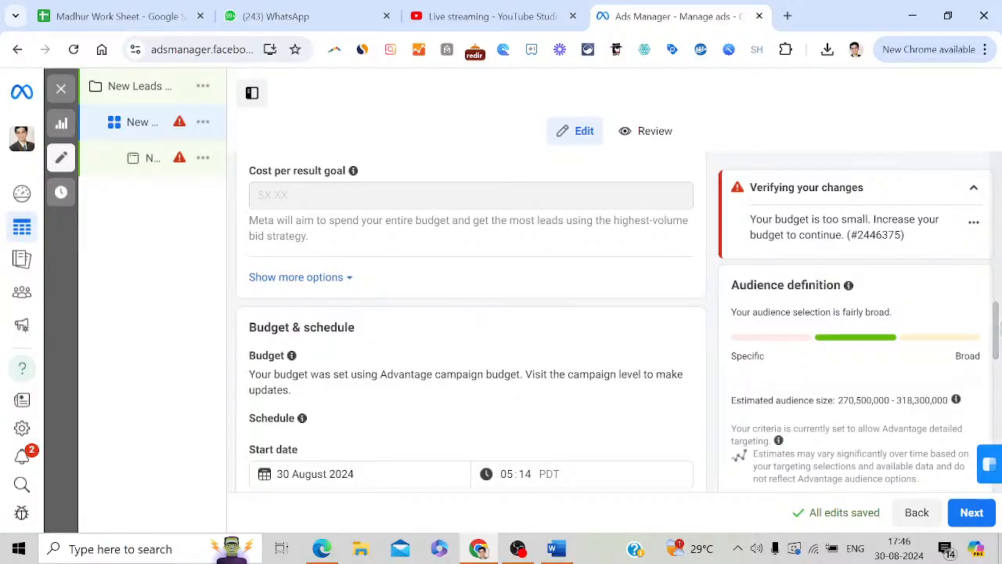
scroll(998, 327, "down", 3)
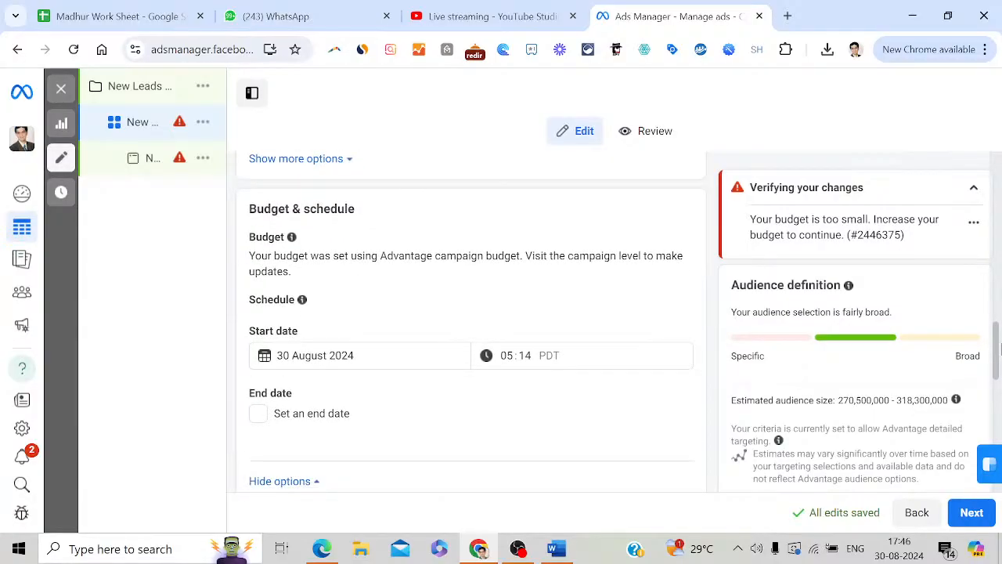
scroll(1000, 348, "down", 1)
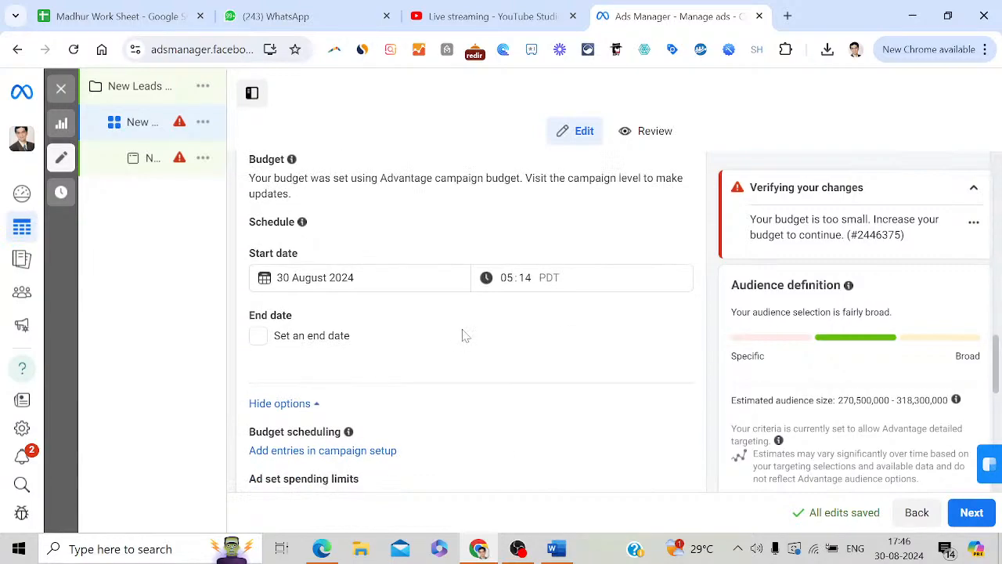
left_click(258, 337)
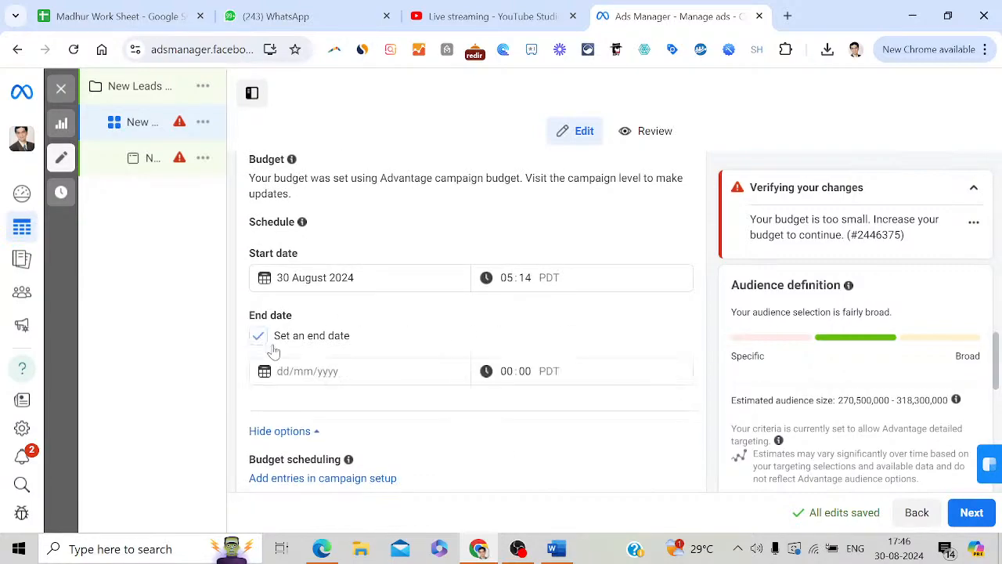
left_click(313, 371)
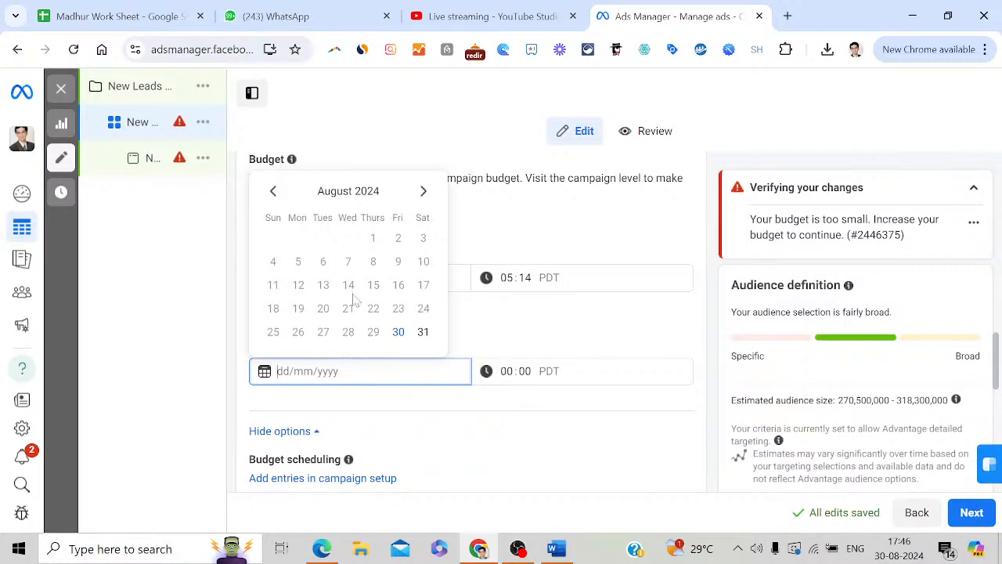
left_click(423, 192)
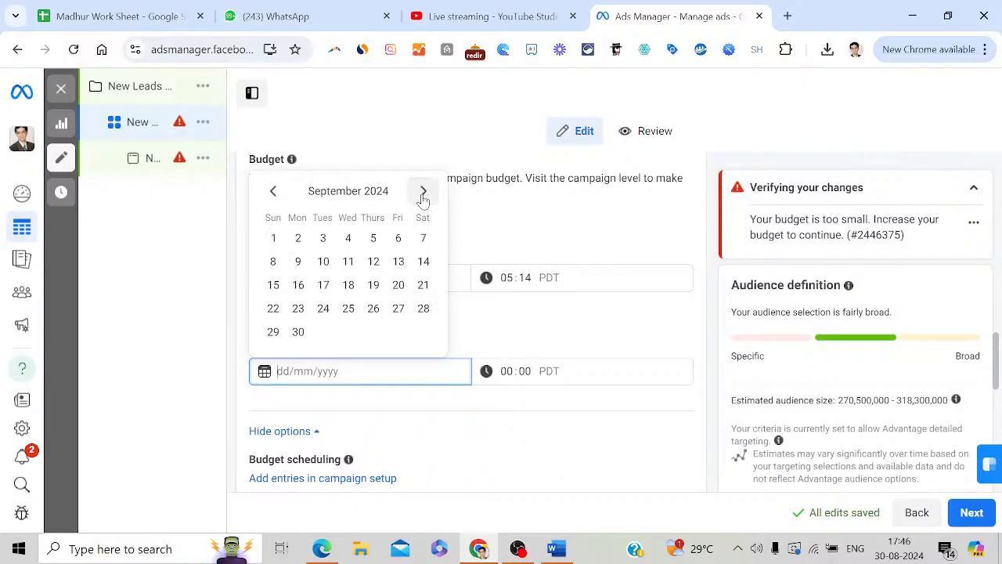
left_click(424, 241)
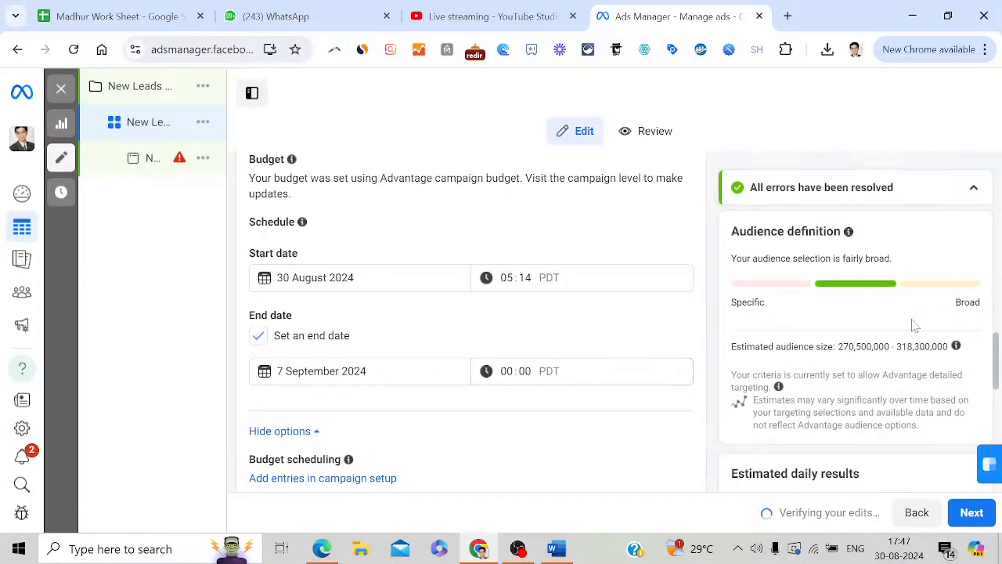
left_click_drag(998, 363, 1000, 386)
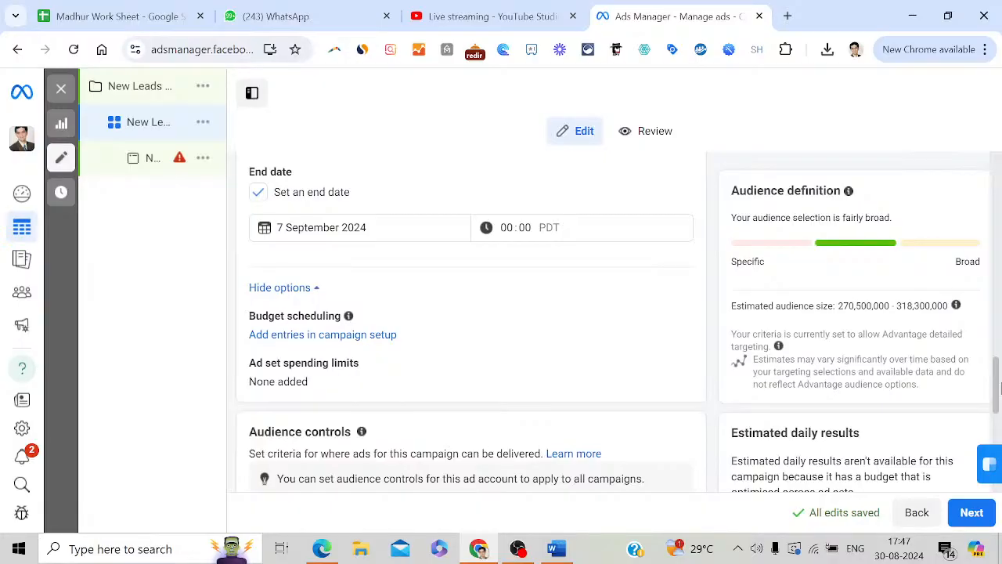
left_click_drag(1000, 386, 1000, 400)
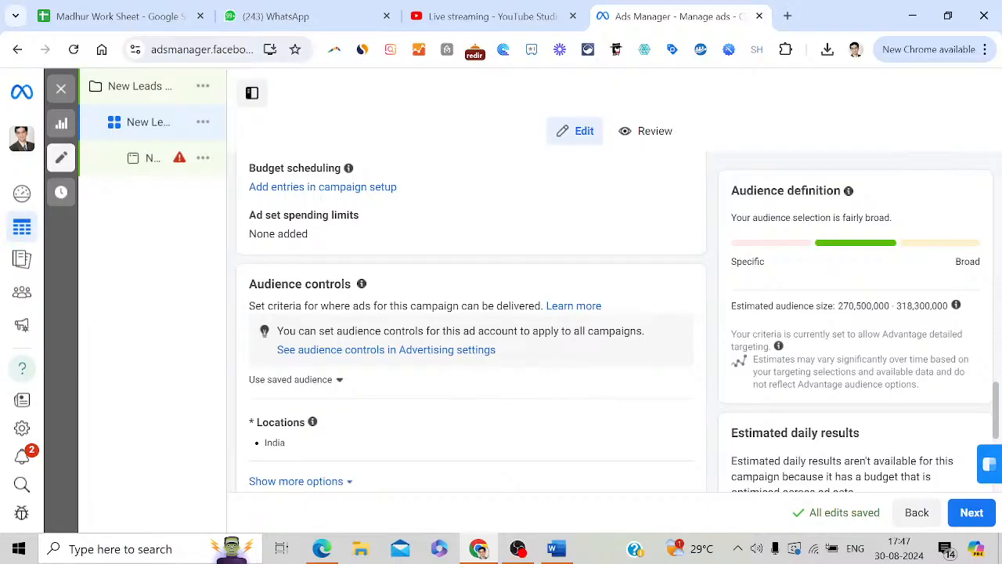
Replace India with Mumbai, Maharashtra in the ad set's location targeting
scroll(998, 405, "down", 1)
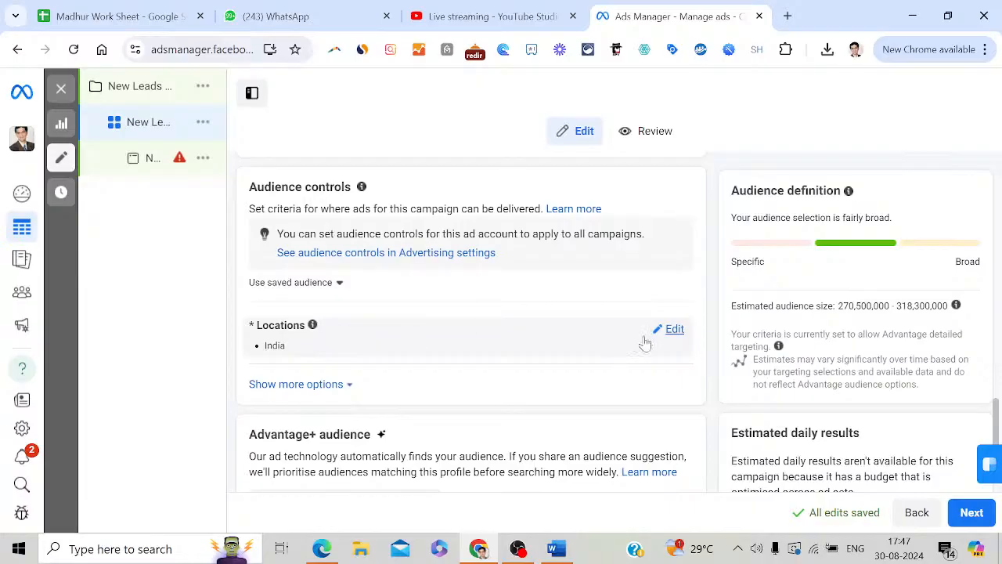
left_click(672, 332)
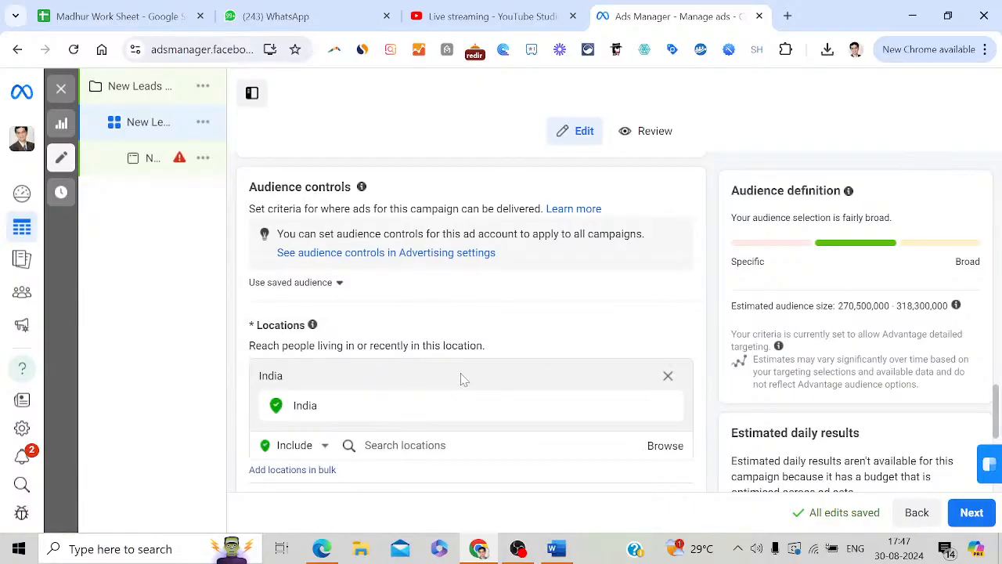
left_click(667, 377)
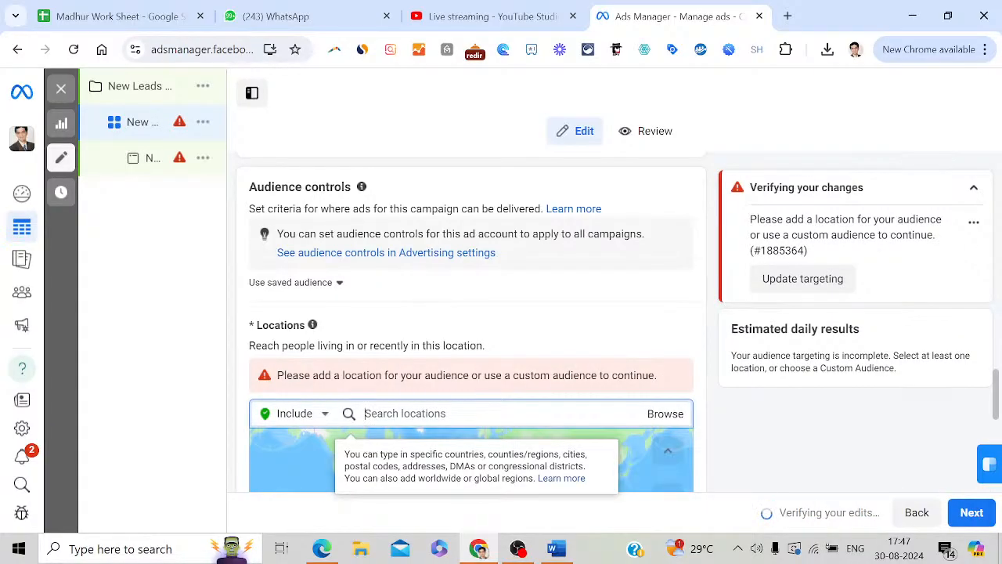
type("Mumbai")
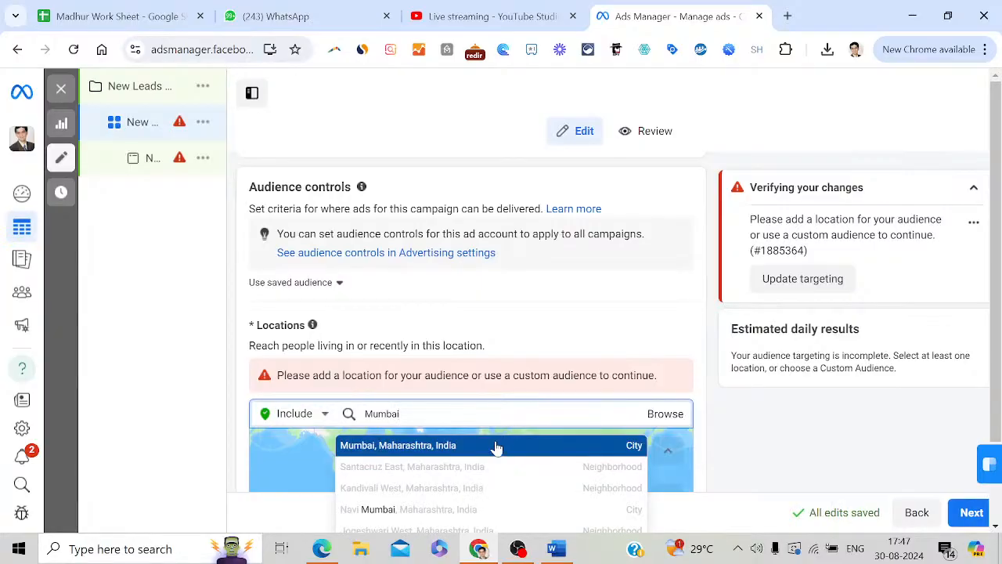
left_click(497, 446)
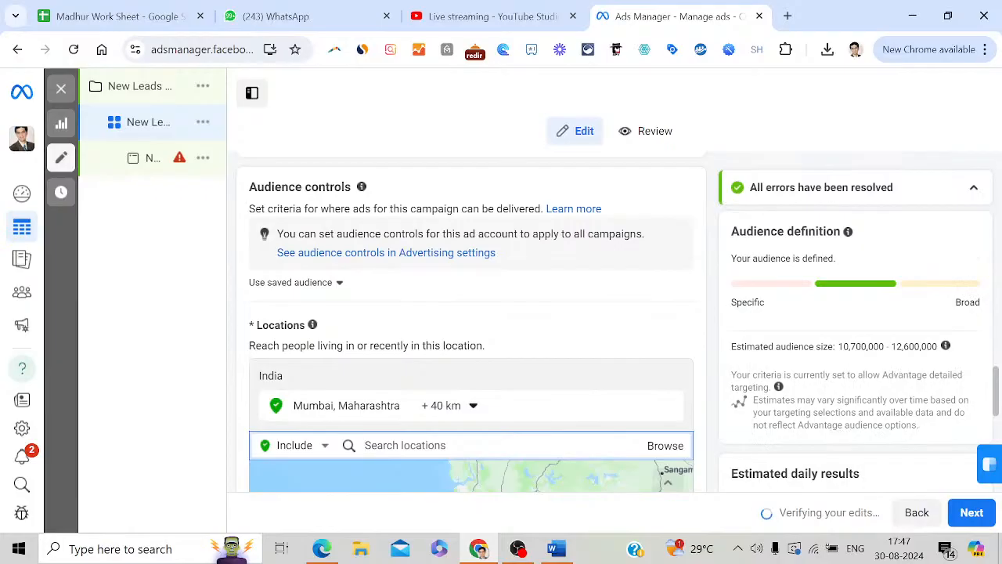
Add Lonavala and Pune, Maharashtra as included target locations alongside Mumbai
type("Lon")
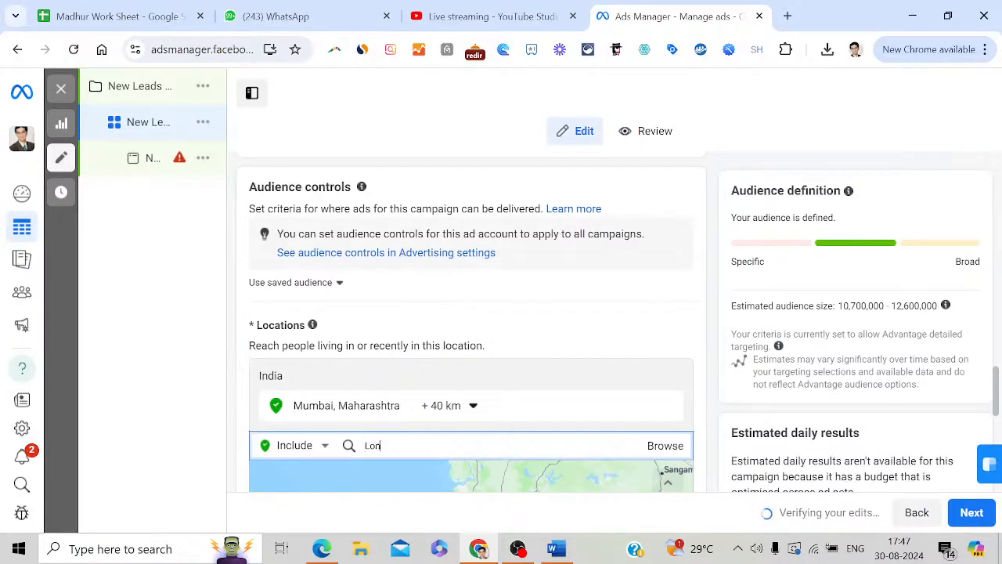
type("avala")
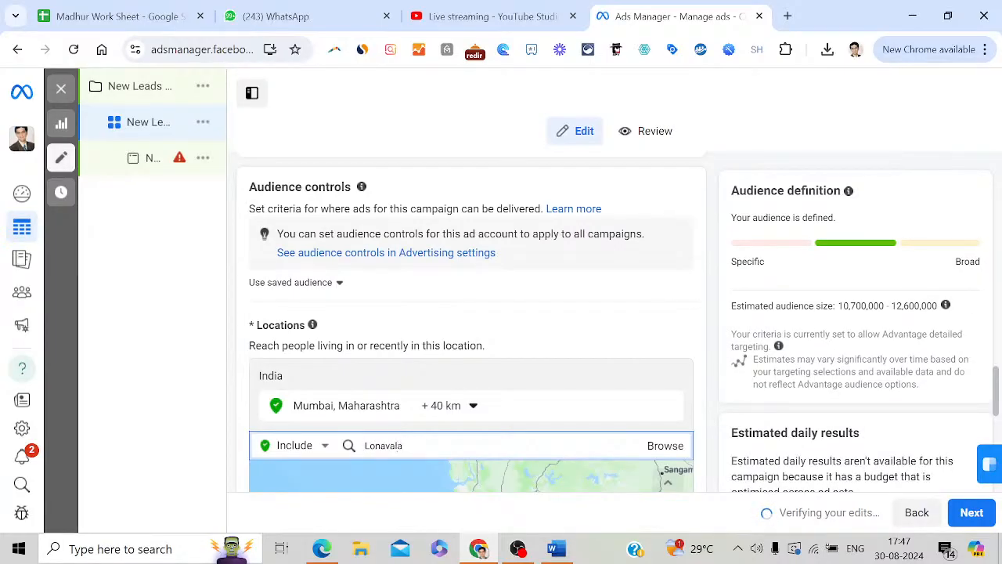
left_click(454, 477)
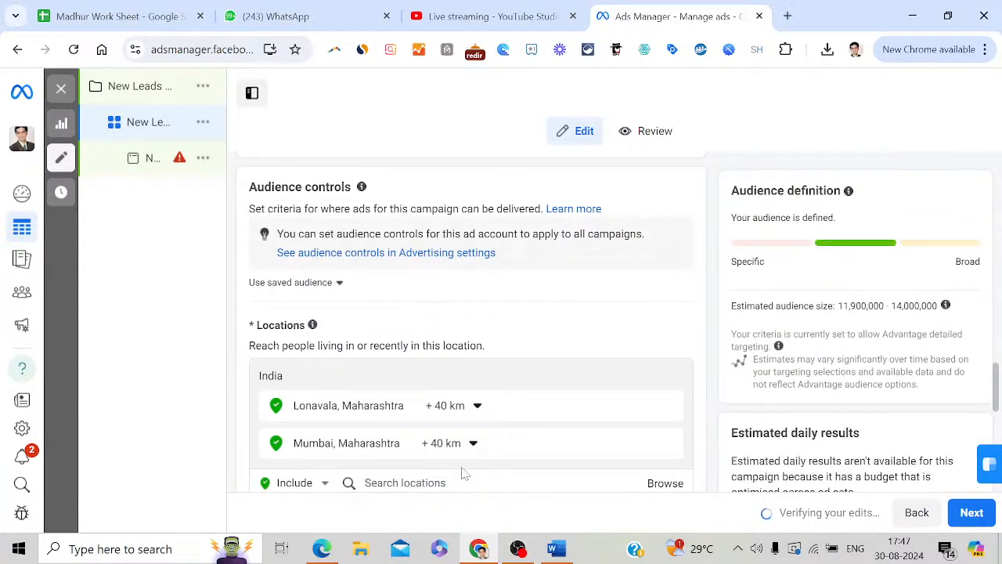
left_click(462, 472)
type("Pune")
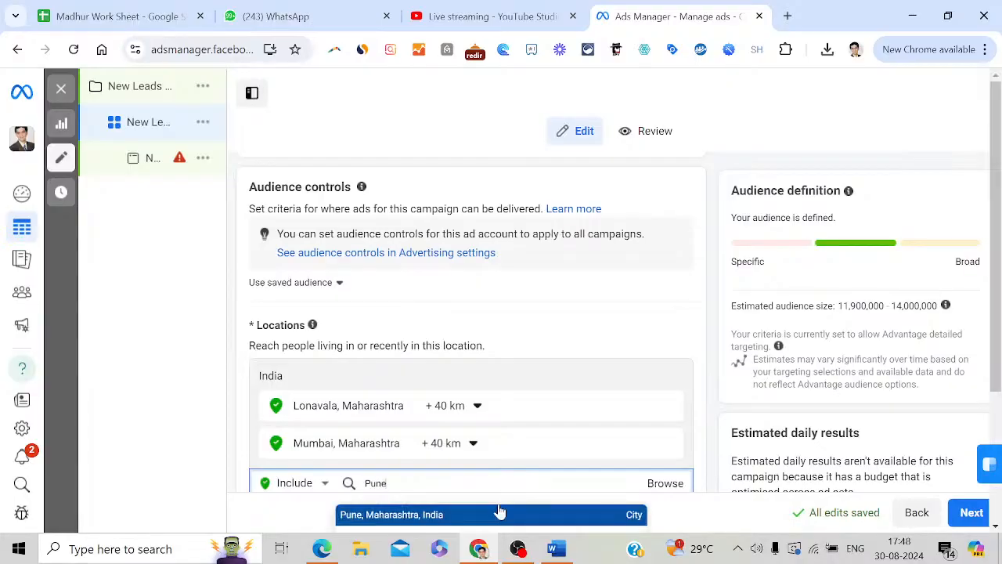
left_click(496, 514)
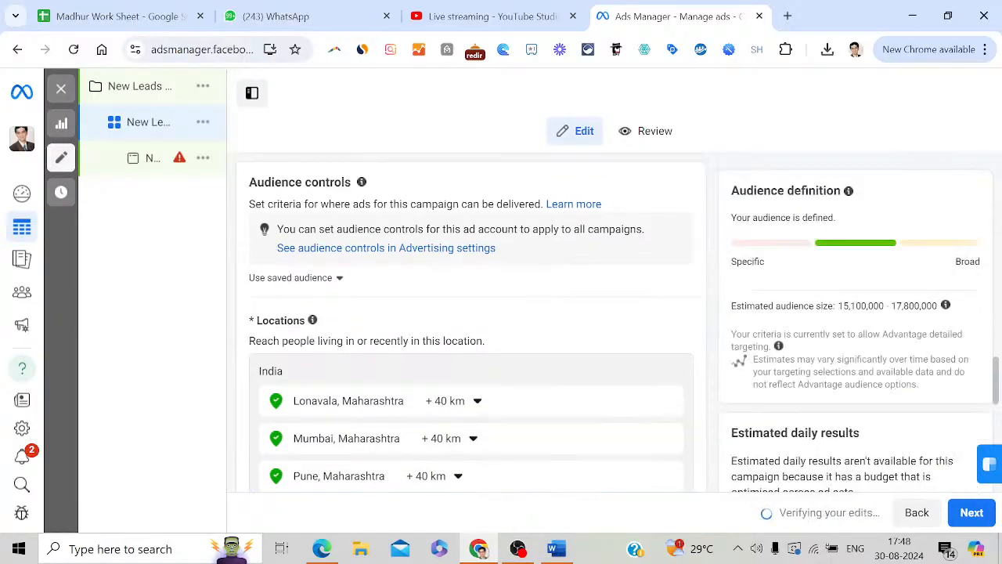
scroll(994, 377, "down", 3)
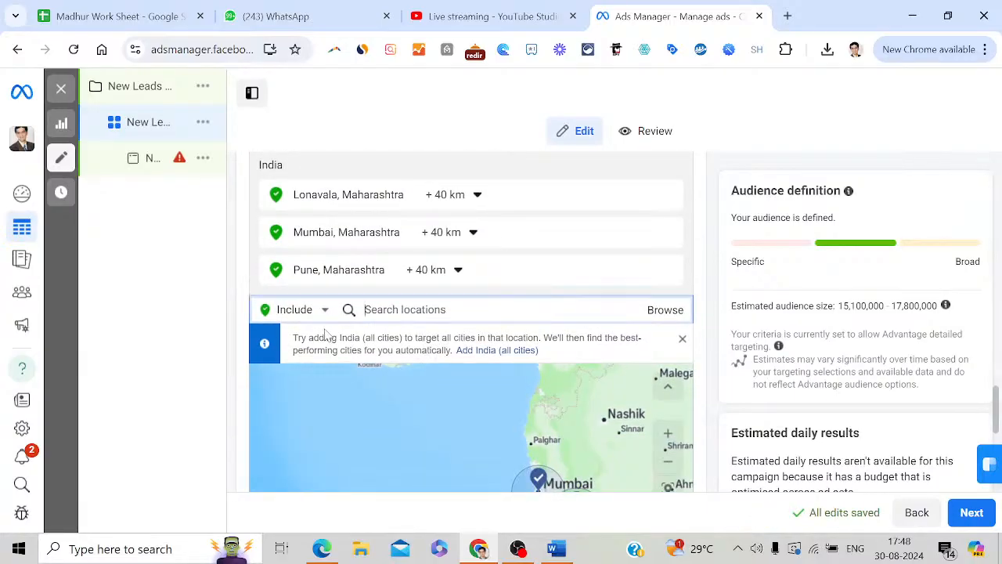
left_click(325, 312)
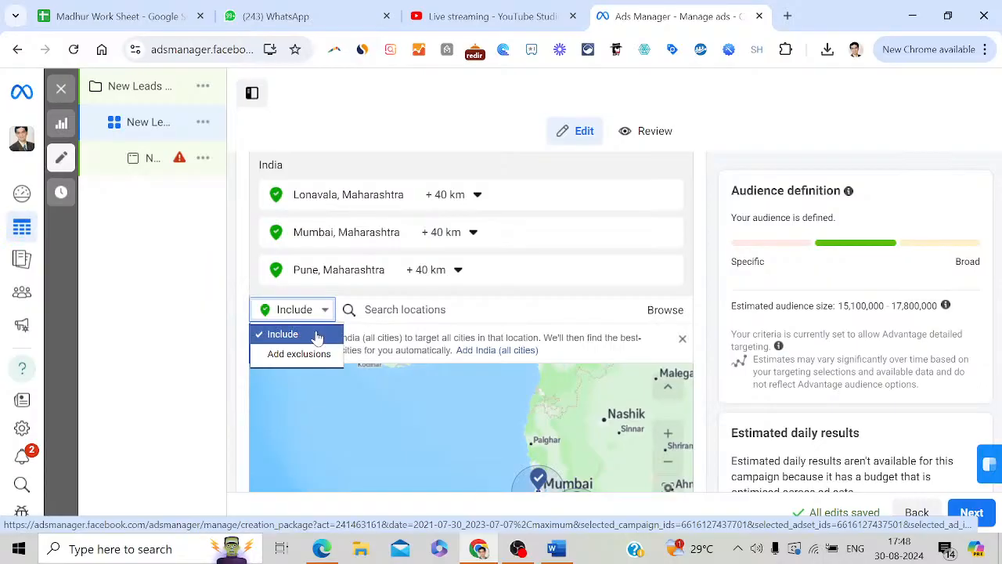
left_click(317, 335)
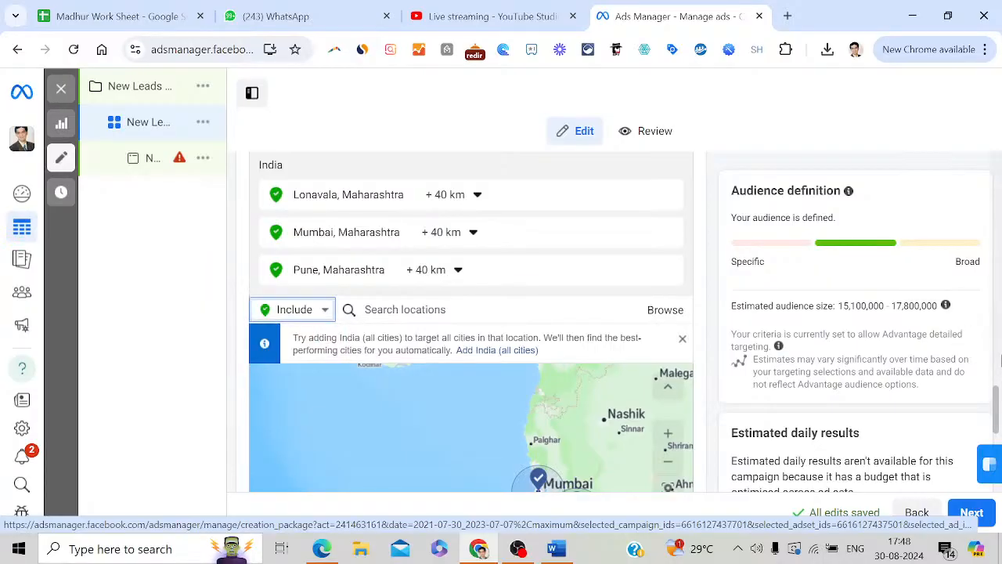
Set the audience age range to minimum 25 and maximum 59
left_click_drag(997, 400, 997, 439)
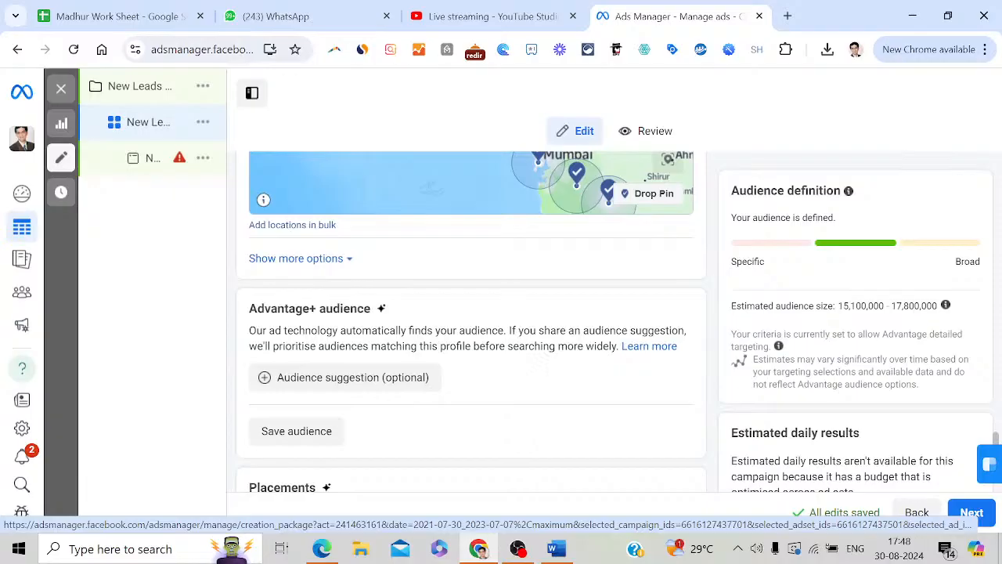
left_click(385, 379)
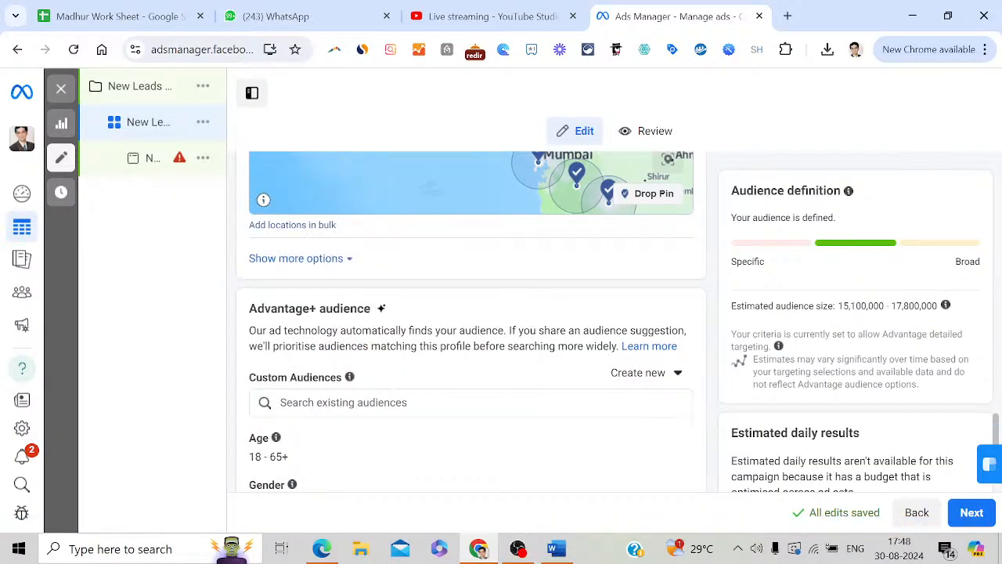
mouse_move(995, 438)
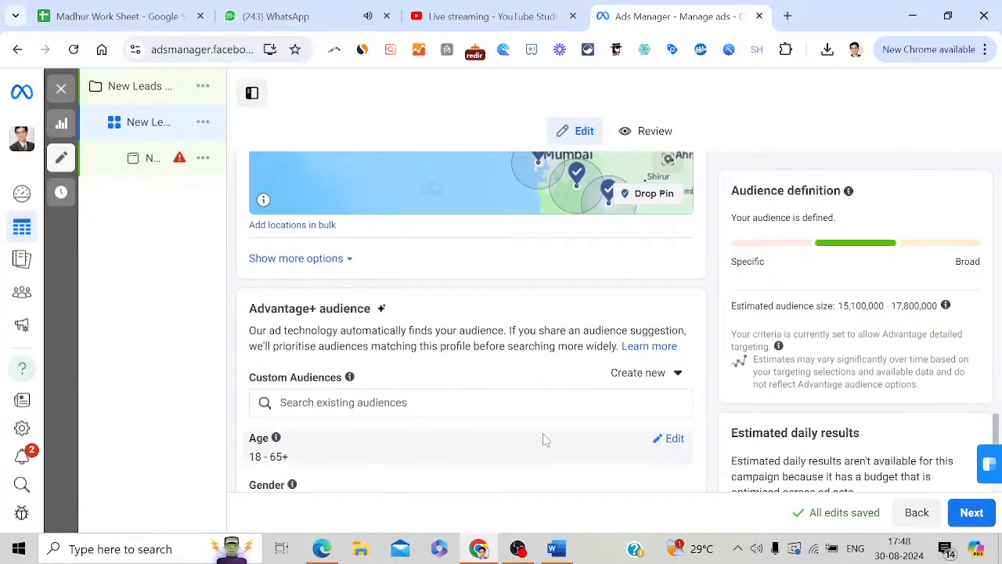
left_click(671, 440)
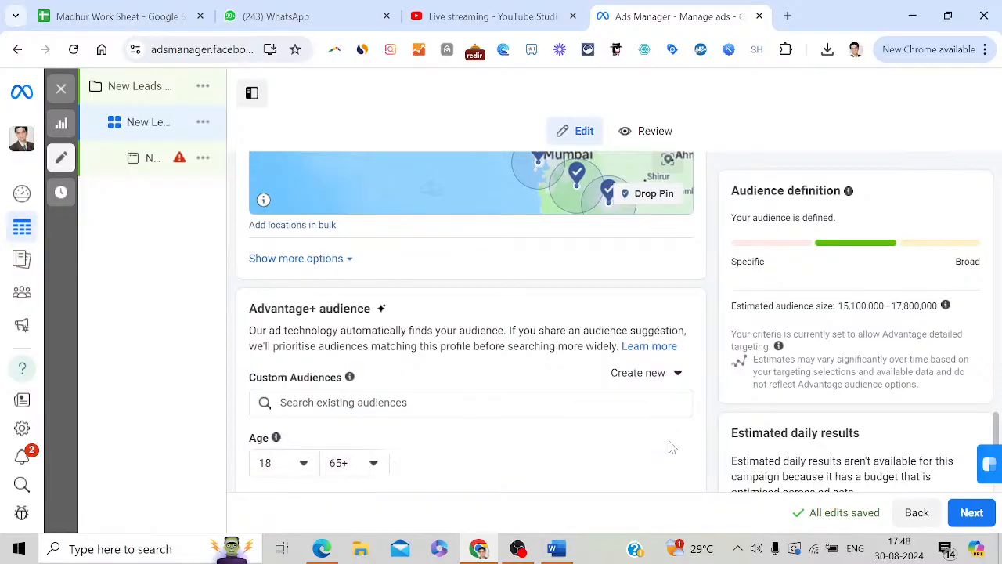
left_click(305, 462)
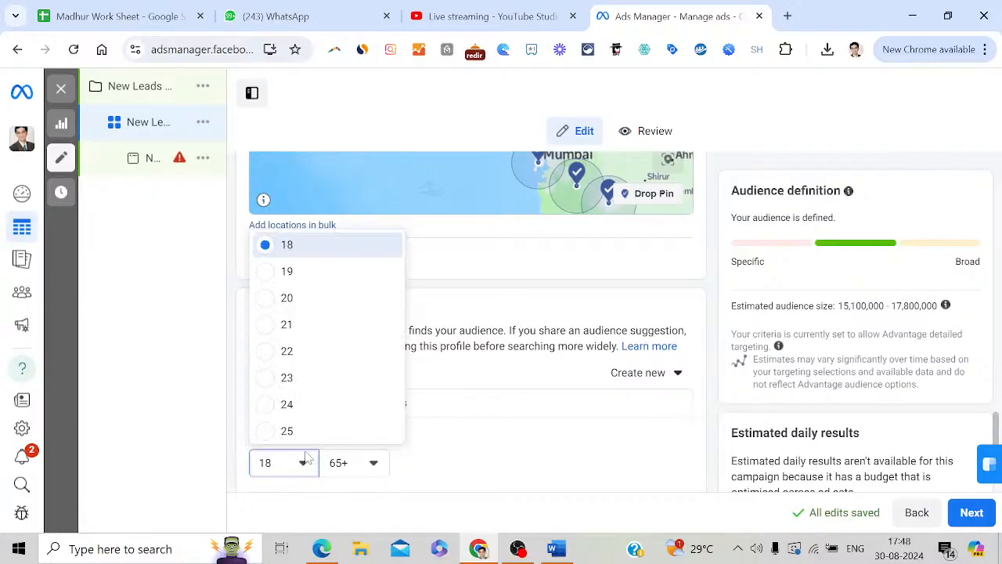
left_click(287, 431)
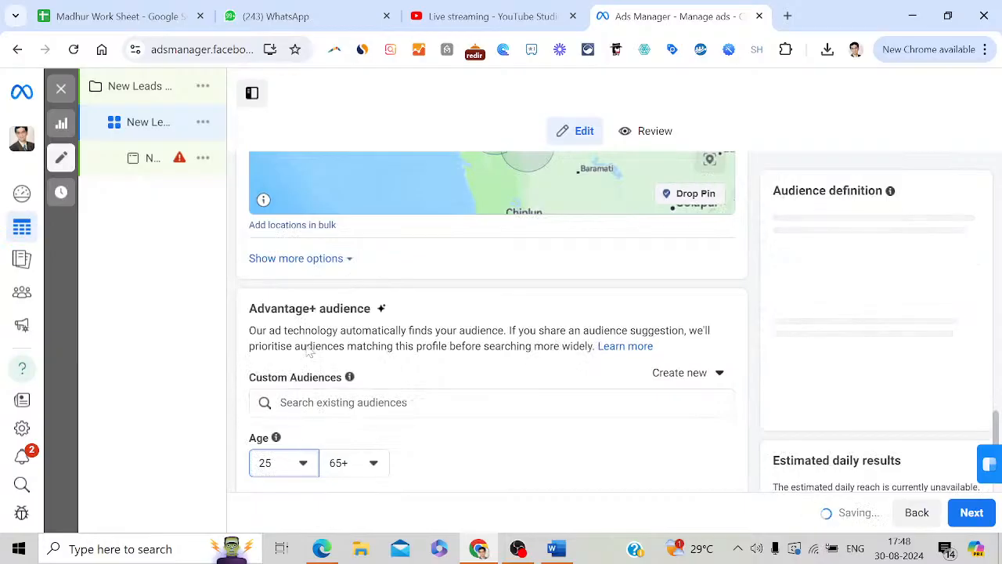
left_click(375, 468)
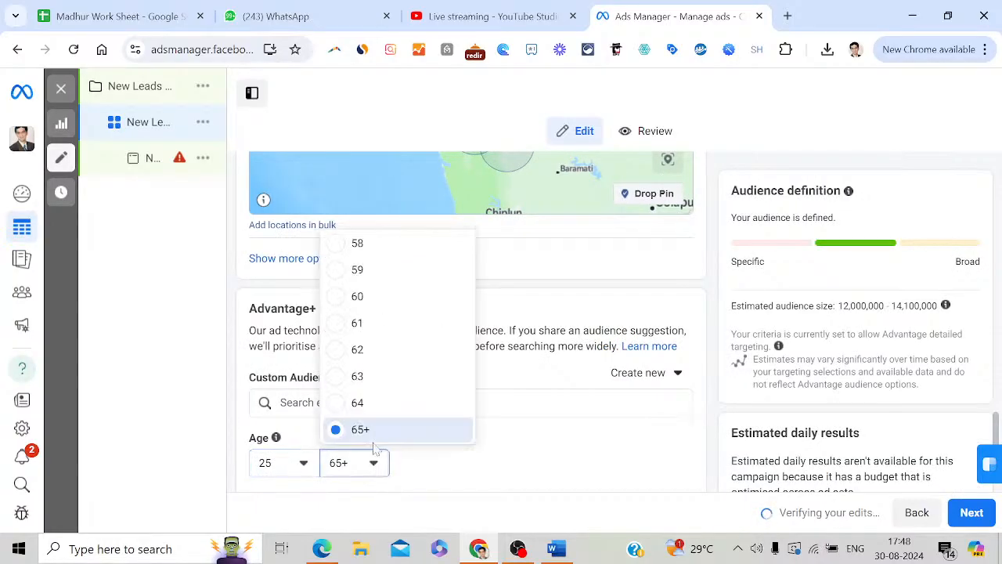
left_click(359, 270)
left_click(352, 17)
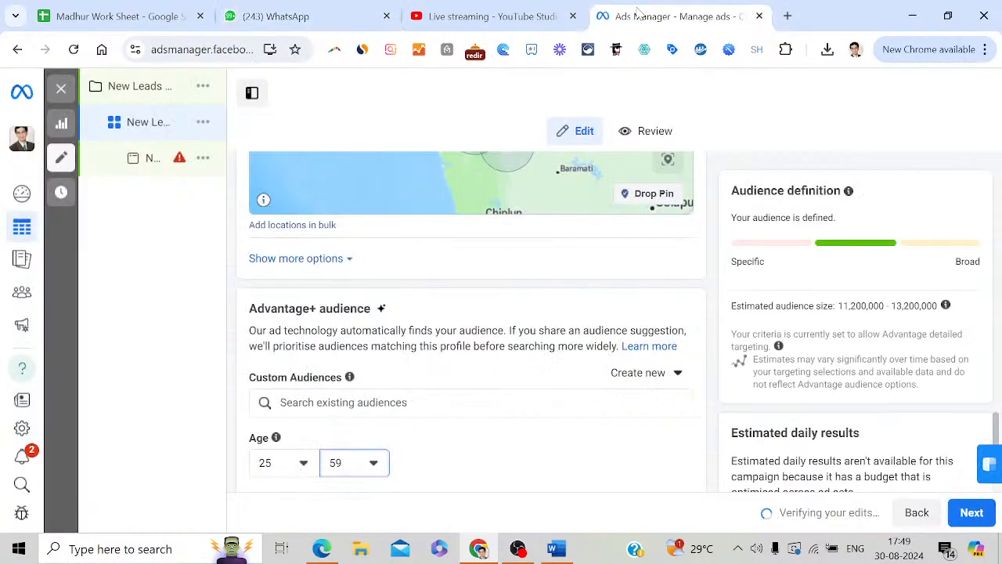
left_click(670, 15)
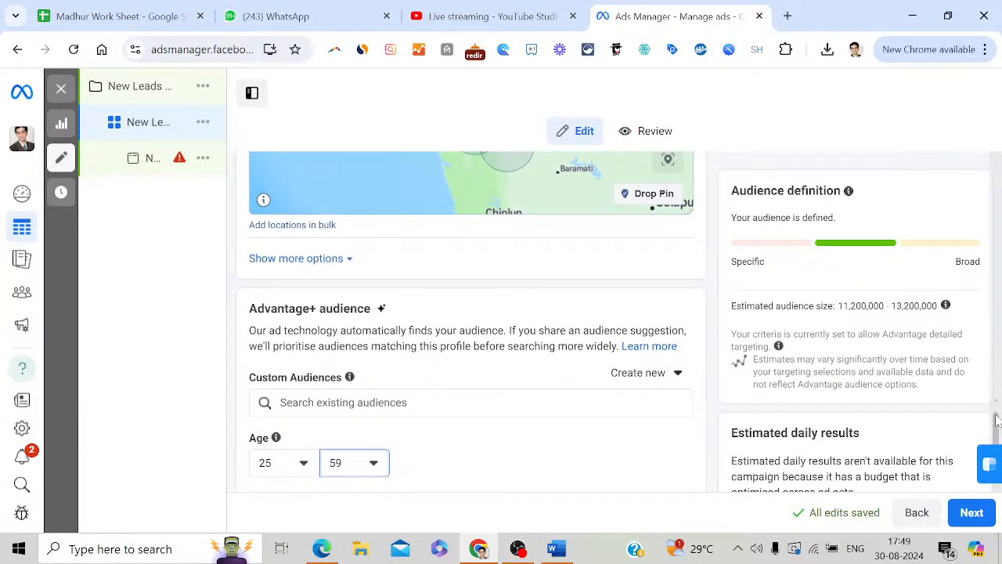
Start editing detailed targeting and search for 'luxury real estate'
left_click_drag(996, 418, 996, 448)
mouse_move(450, 332)
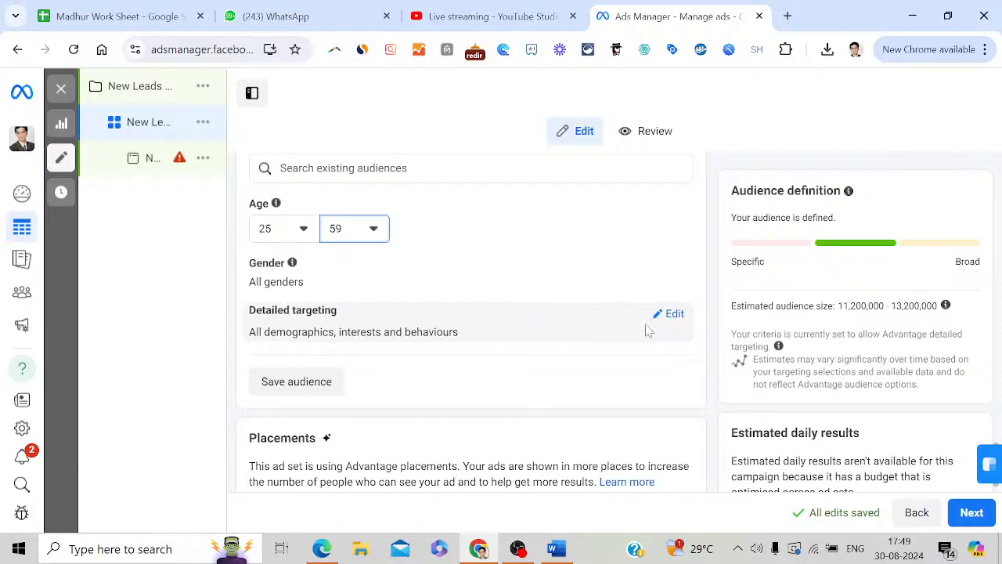
left_click(675, 314)
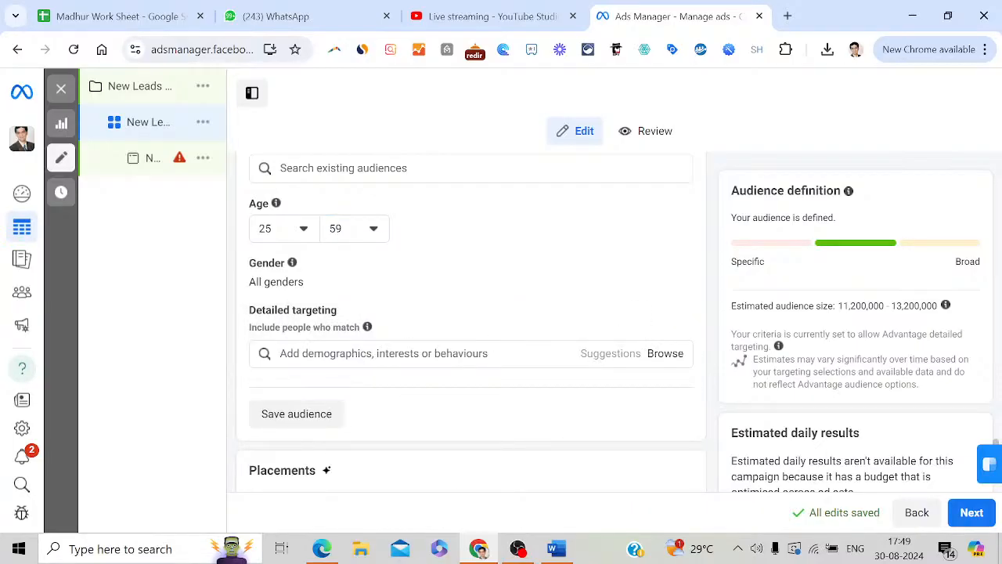
left_click(384, 353)
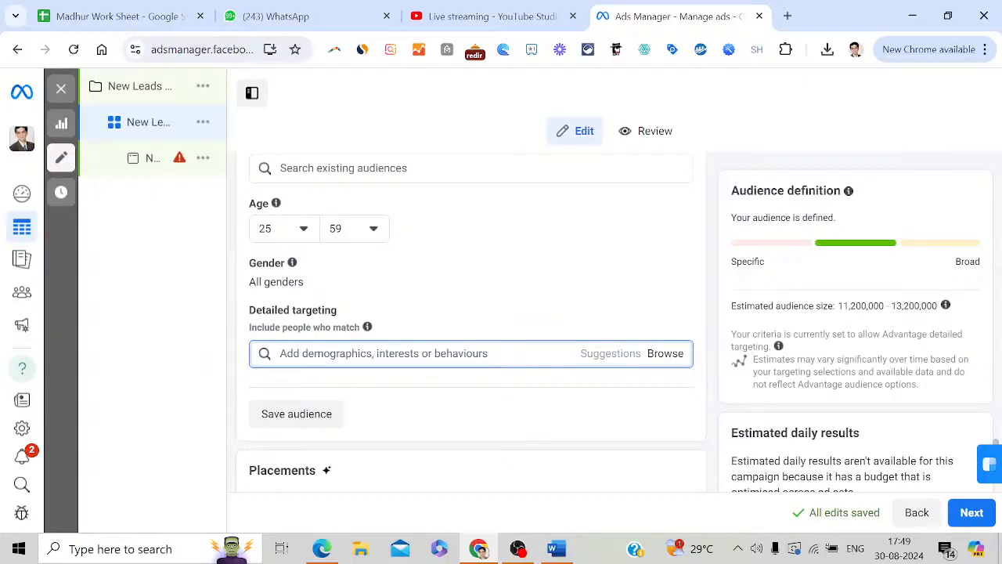
type("i")
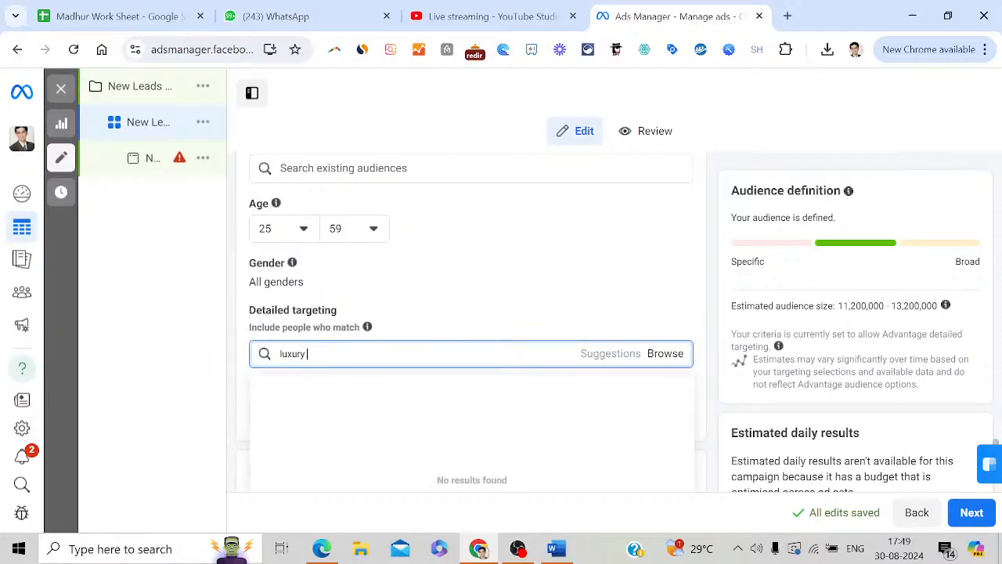
type("uxury real estates")
Replace the detailed targeting search query with 'real es'
key("ctrl+a")
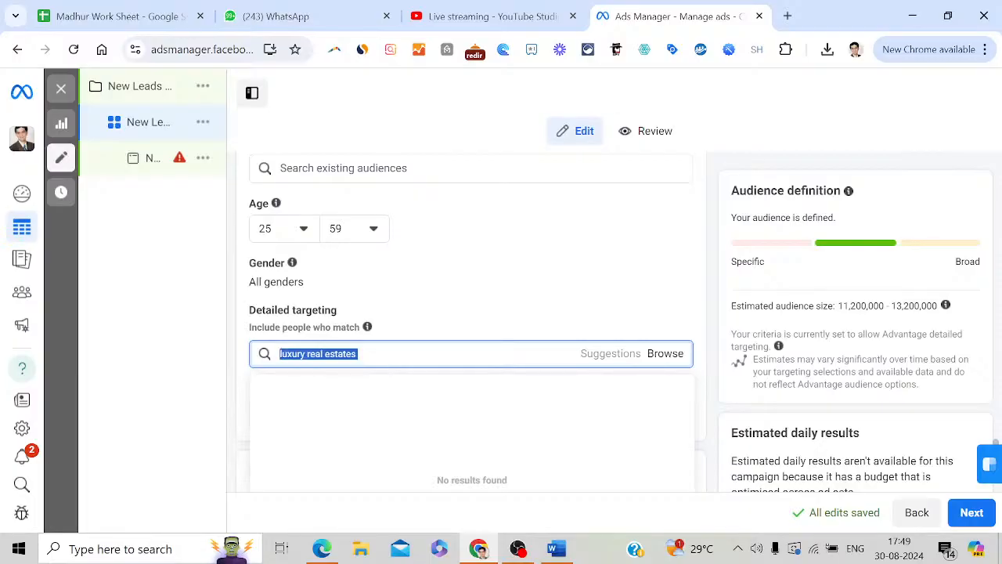
key("Right")
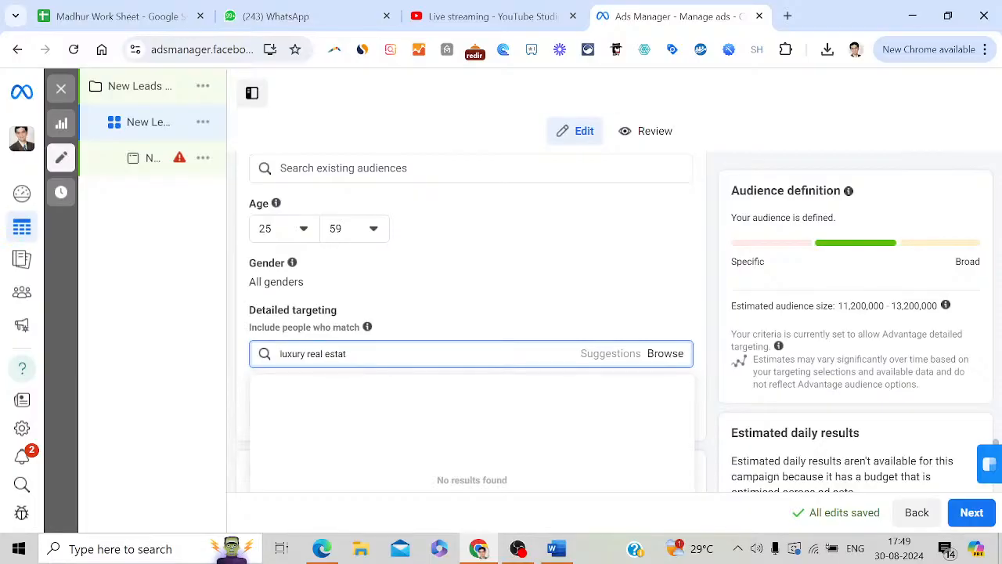
key("BackSpace")
key("BackSpace")
key("BackSpace")
key("BackSpace")
key("BackSpace")
key("BackSpace")
key("BackSpace")
key("BackSpace")
key("BackSpace")
key("BackSpace")
key("BackSpace")
key("BackSpace")
key("BackSpace")
key("BackSpace")
key("BackSpace")
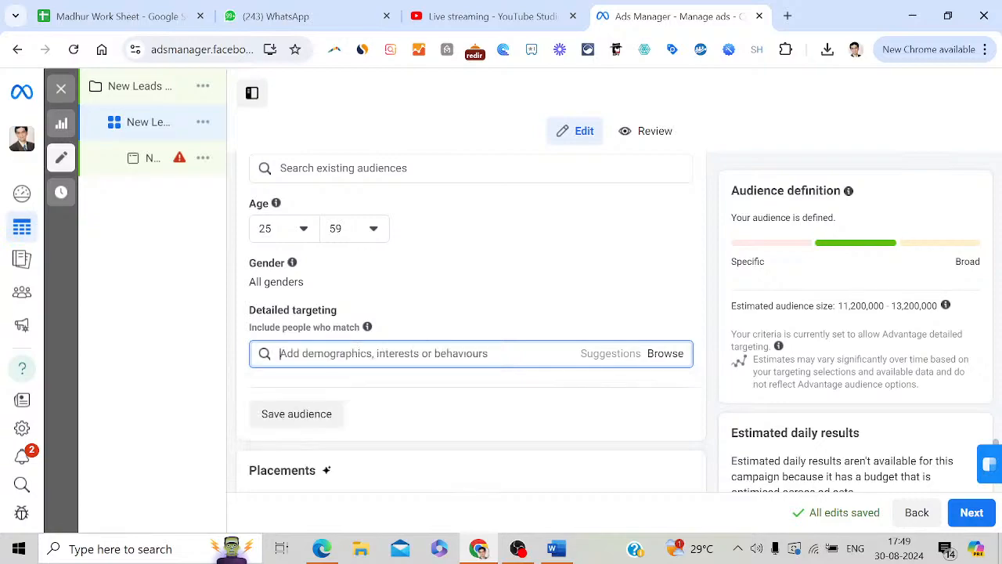
type("real")
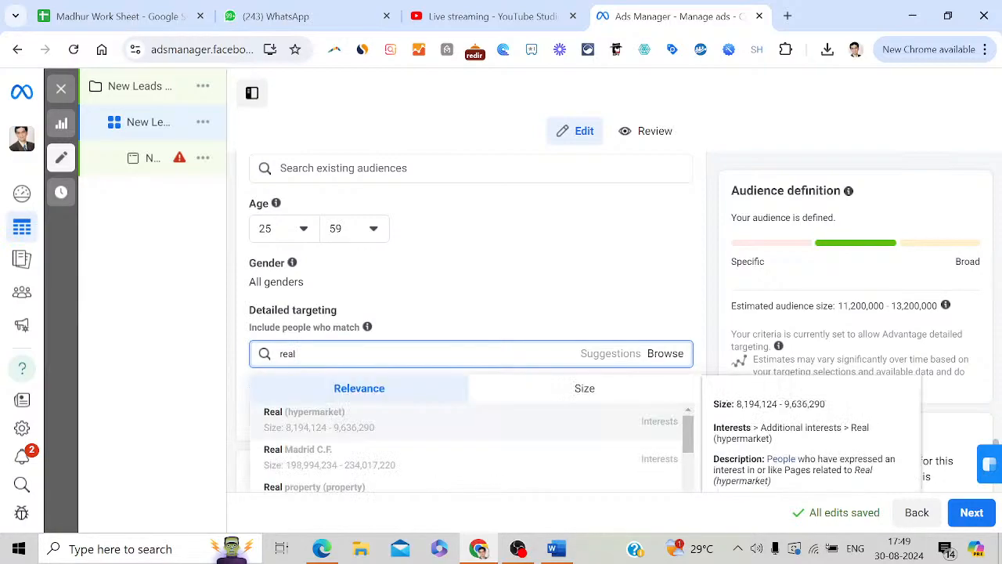
type(" est")
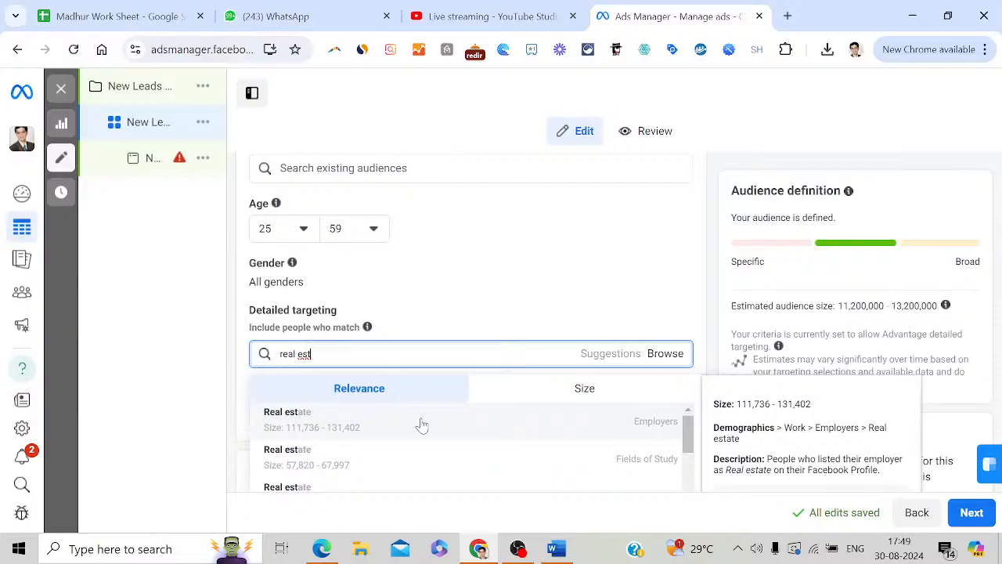
Add Real estate (Employers) to detailed targeting, then try searching 'luxury villa'
left_click(421, 424)
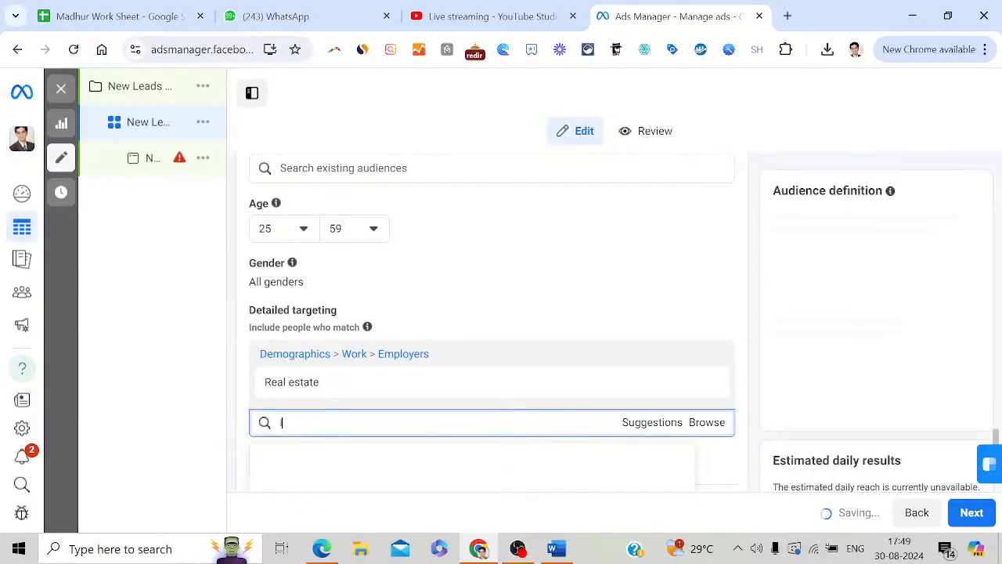
type("luxury villa")
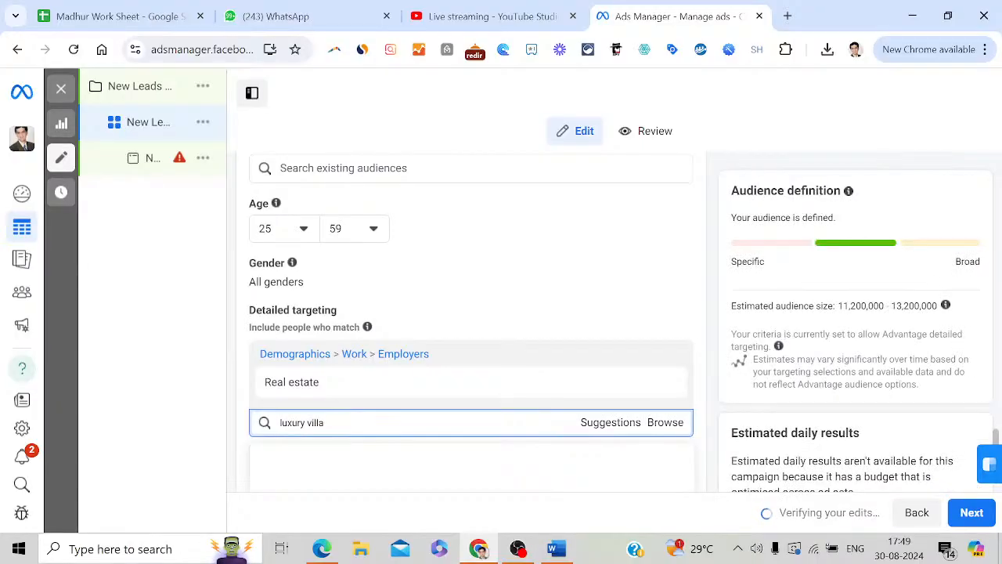
left_click(603, 424)
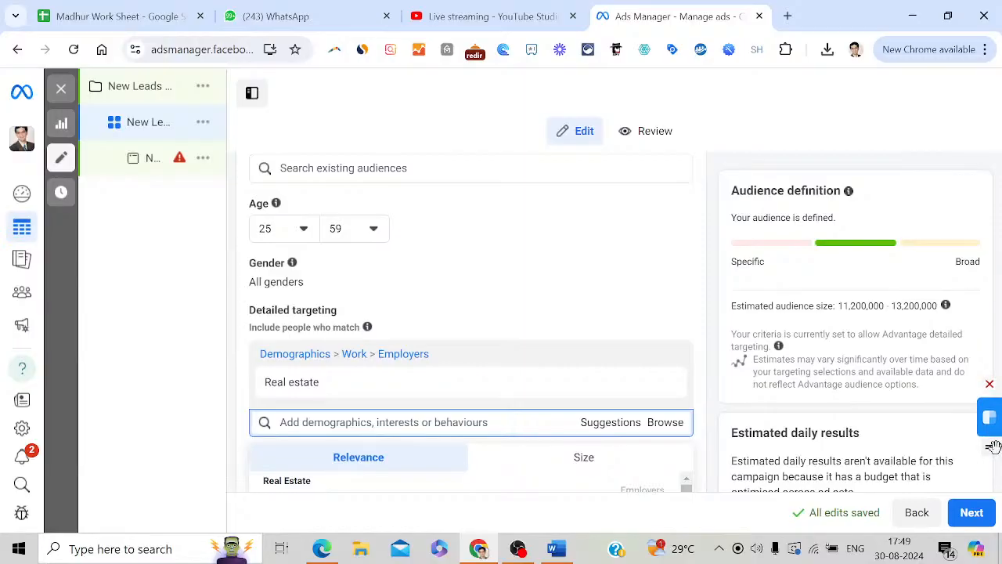
Browse suggested targeting options, then search detailed targeting for 'investment p'
mouse_move(996, 464)
left_mouse_down()
mouse_move(998, 486)
mouse_move(996, 476)
left_mouse_up()
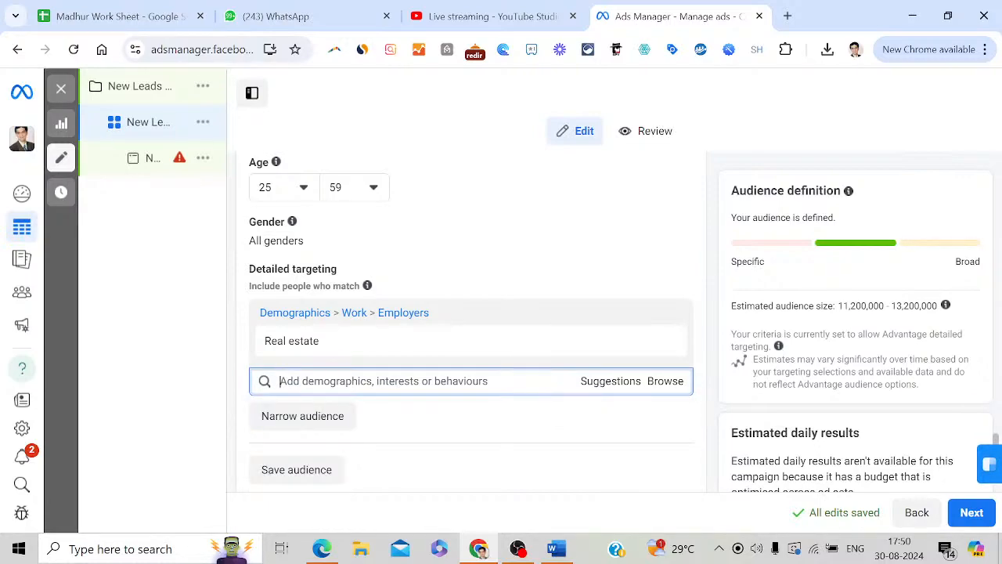
type("iving")
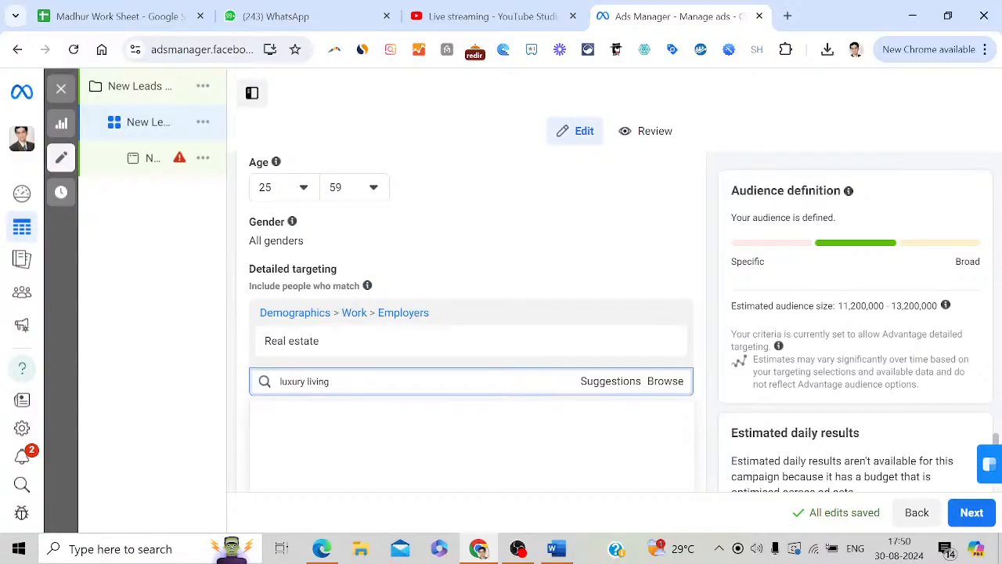
left_click(606, 385)
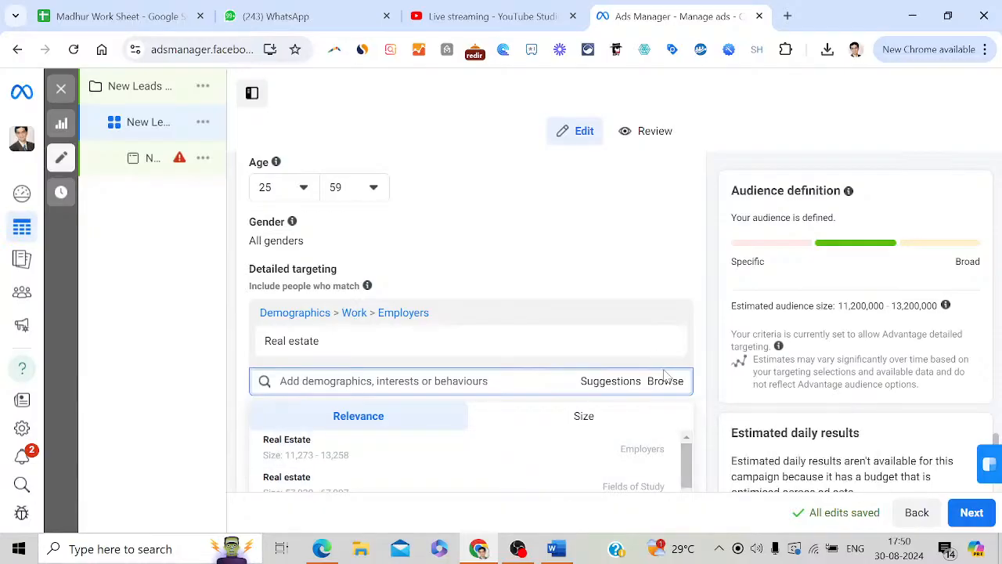
left_click_drag(684, 463, 687, 501)
left_click(560, 384)
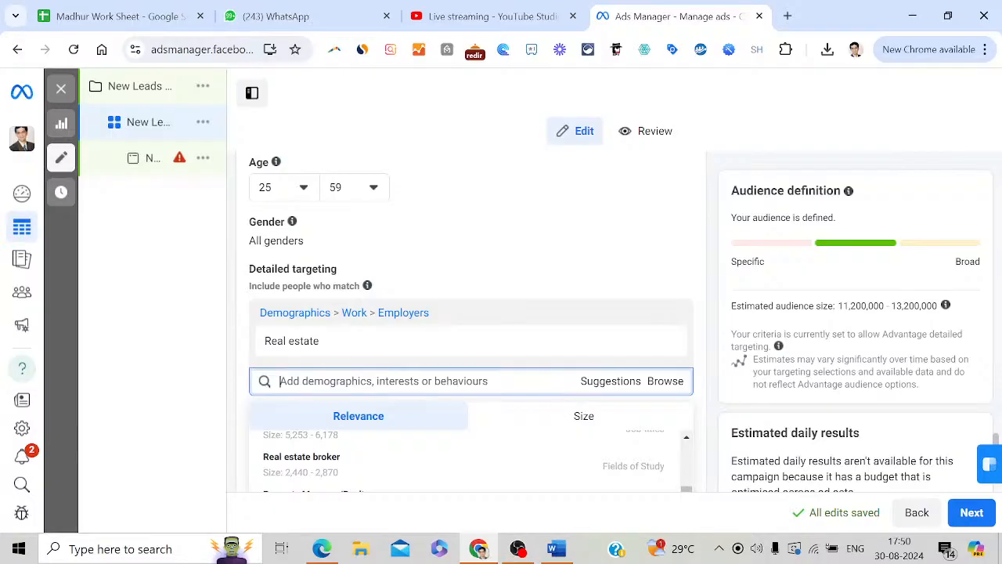
type("inv")
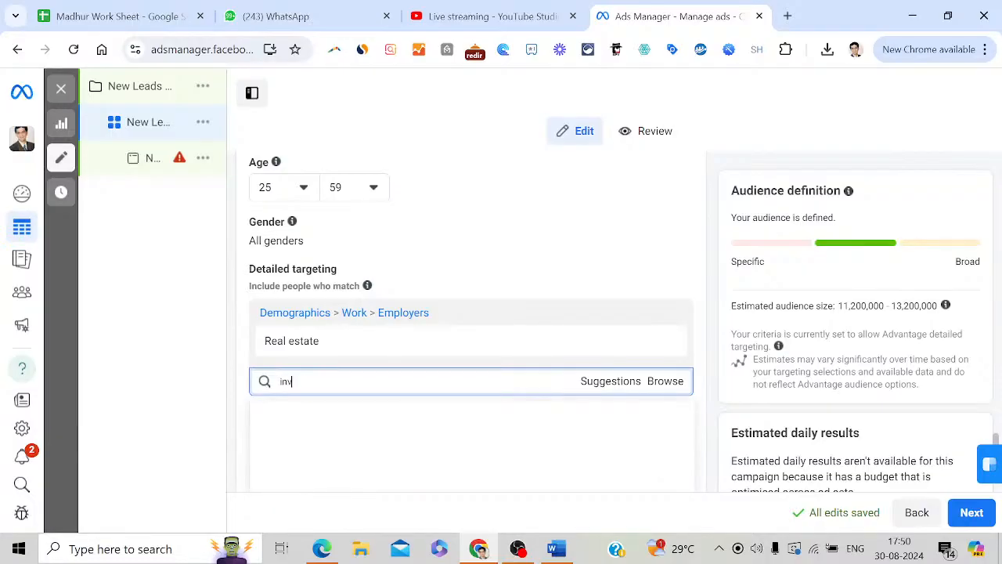
type("estment prop")
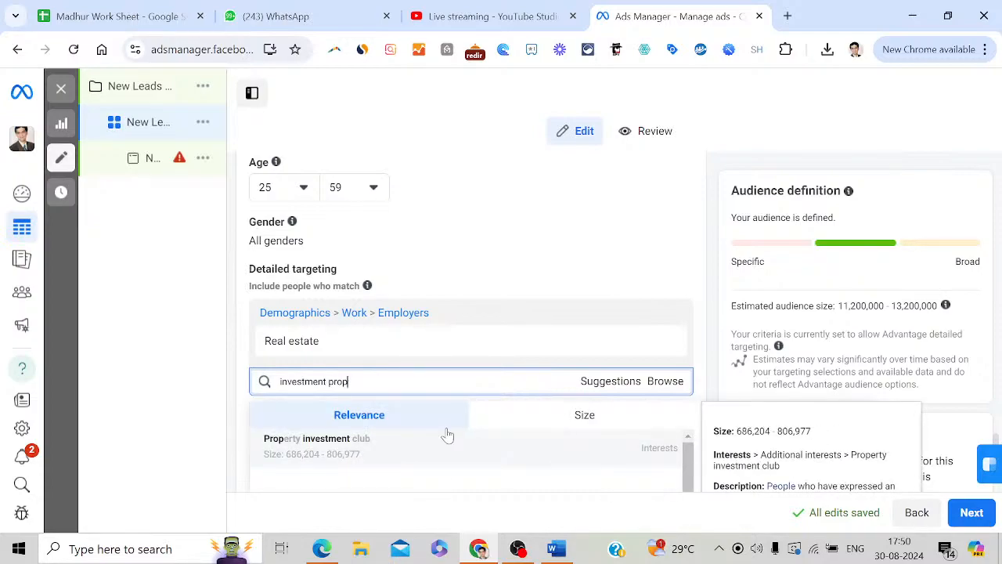
left_click(384, 448)
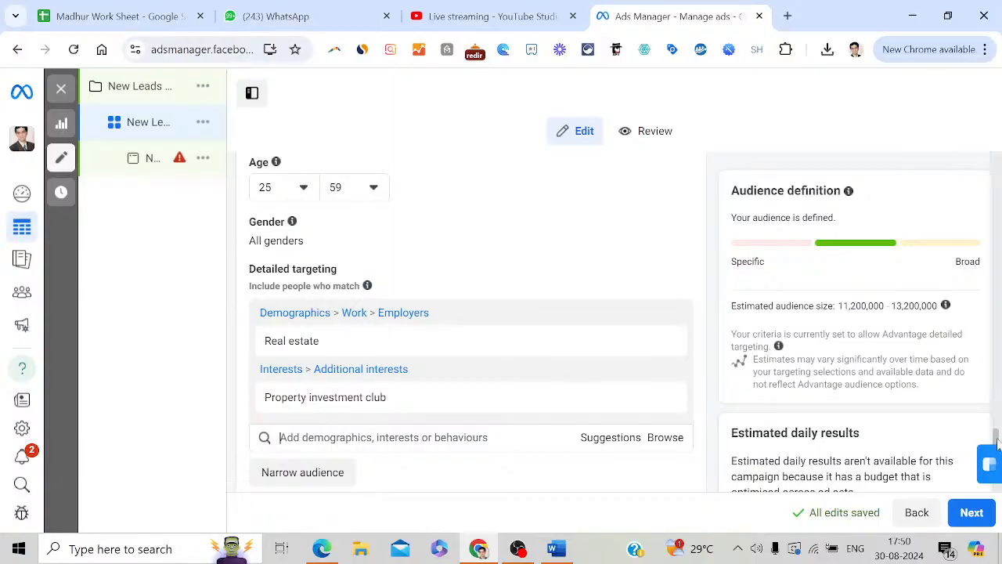
left_click_drag(996, 443, 998, 467)
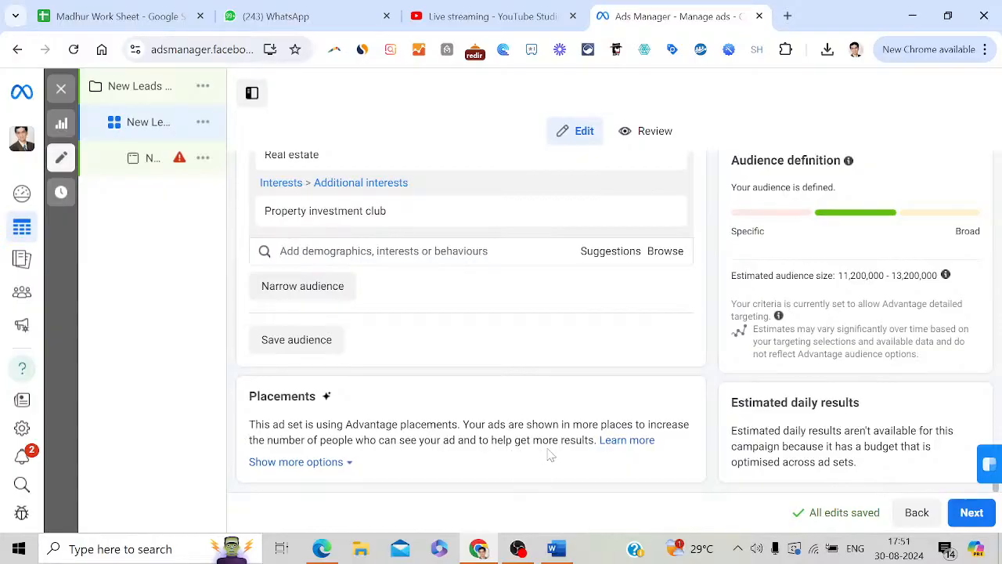
Show more placement options and scroll to Brand safety and suitability
left_click(330, 468)
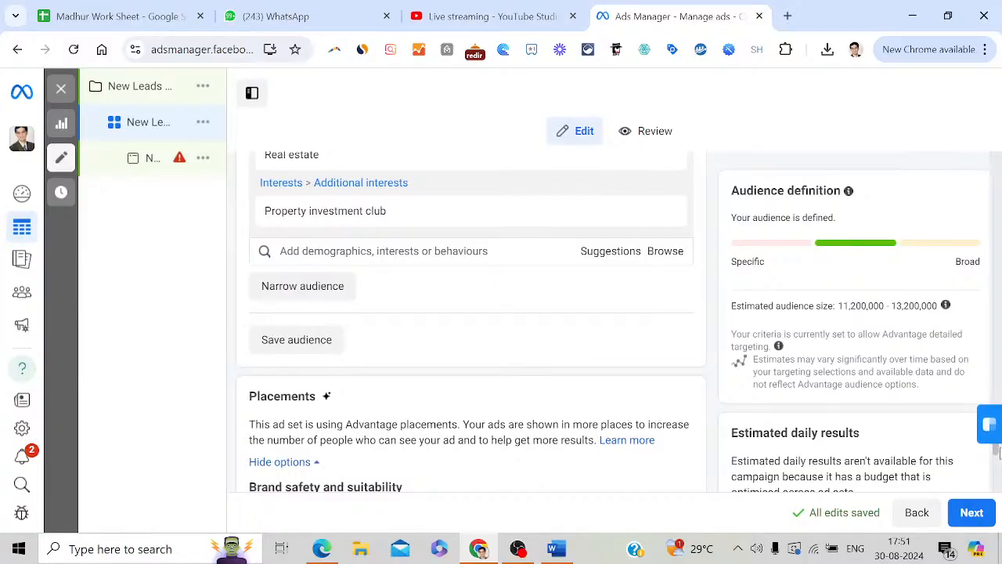
left_click_drag(1000, 454, 999, 490)
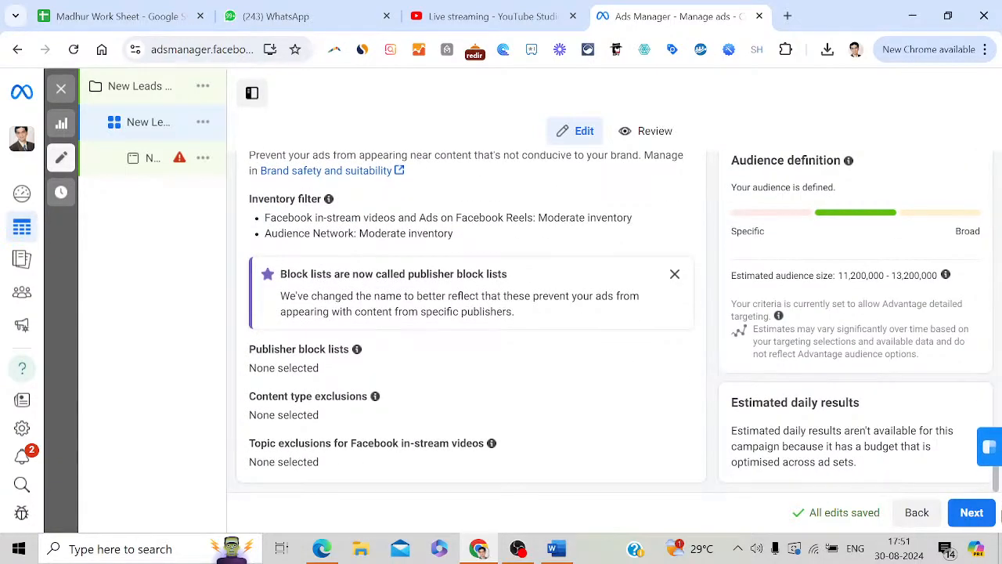
Continue to the ad setup, check the Instagram account choices, and scroll to Destination
left_click(971, 514)
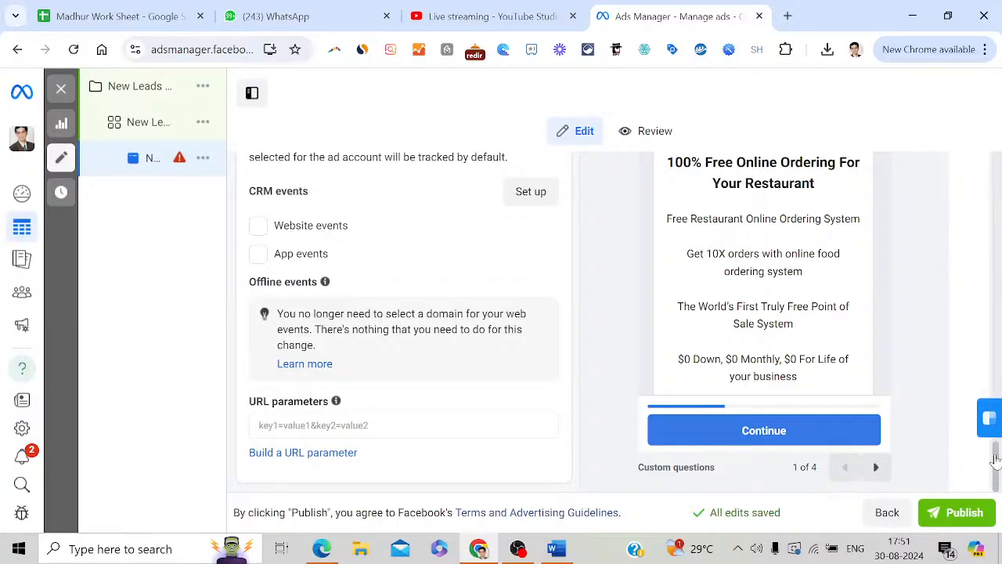
left_click_drag(998, 481, 999, 178)
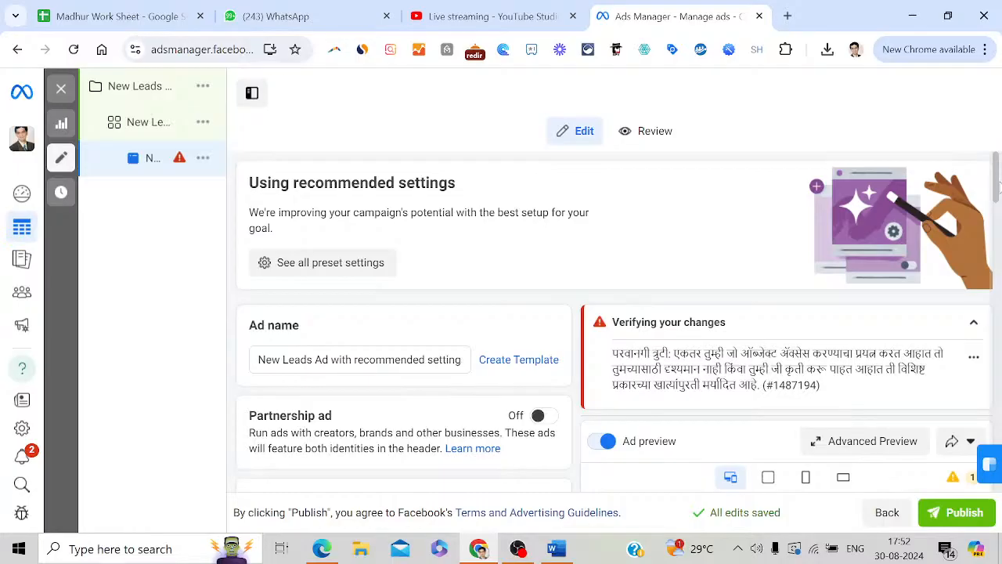
left_click_drag(999, 185, 999, 235)
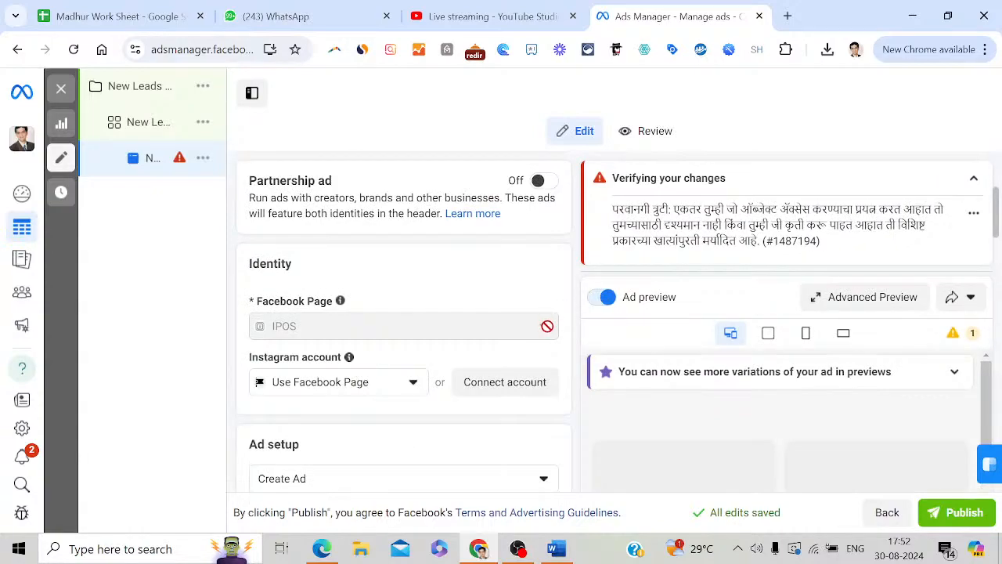
left_click(413, 385)
left_click(413, 385)
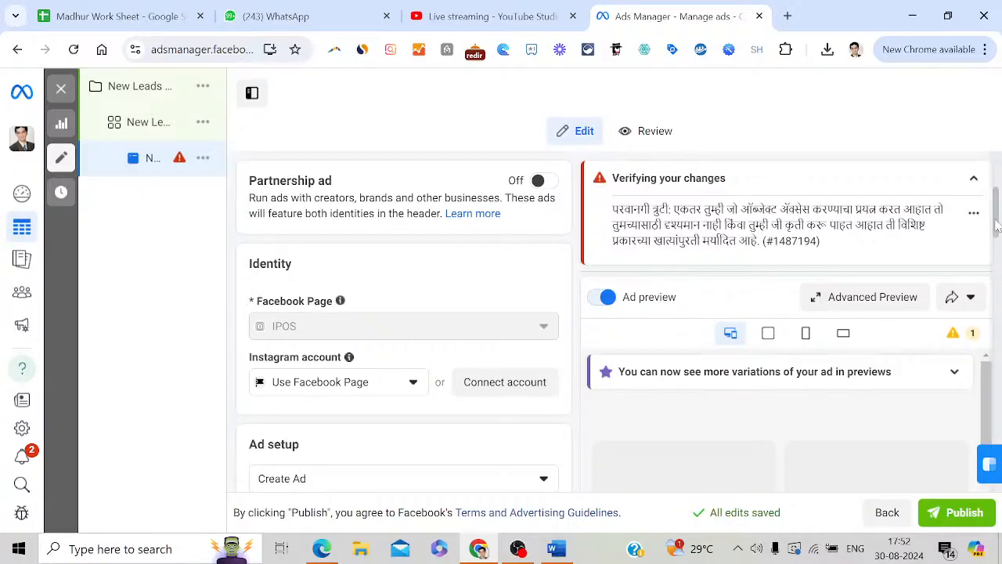
left_click_drag(997, 227, 999, 353)
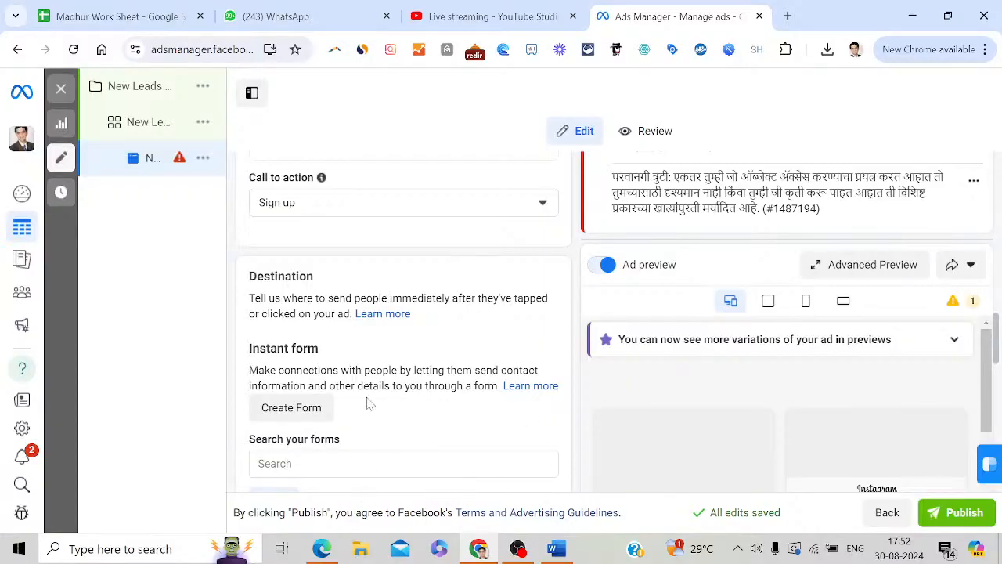
Create a new instant form set to Higher intent and advance to Intro
left_click(320, 415)
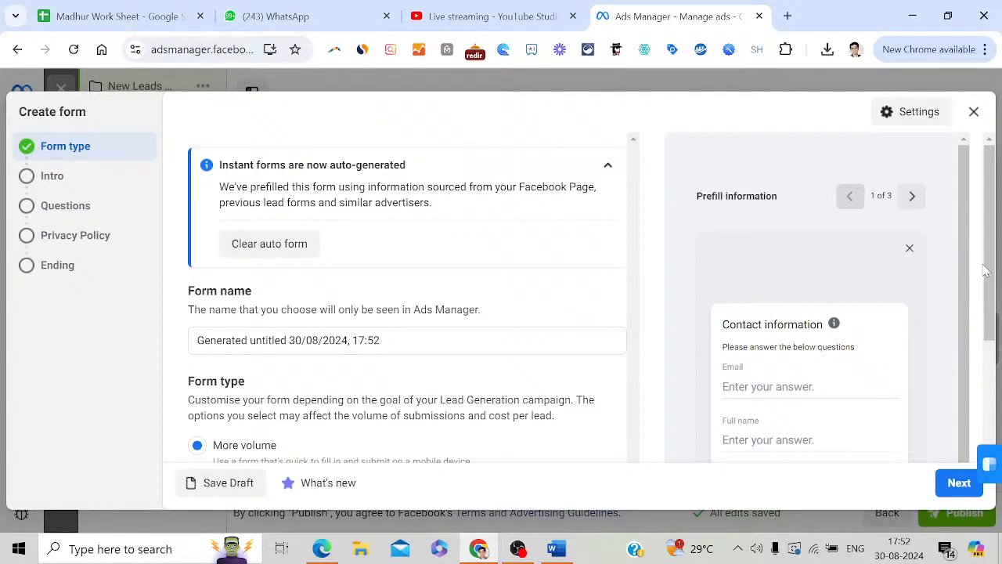
left_click_drag(993, 280, 993, 337)
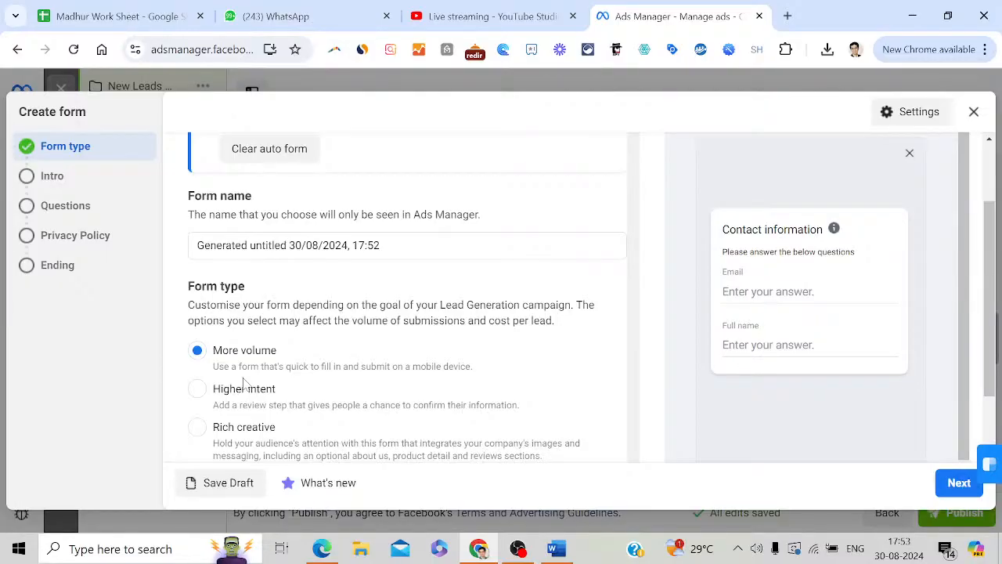
left_click(198, 392)
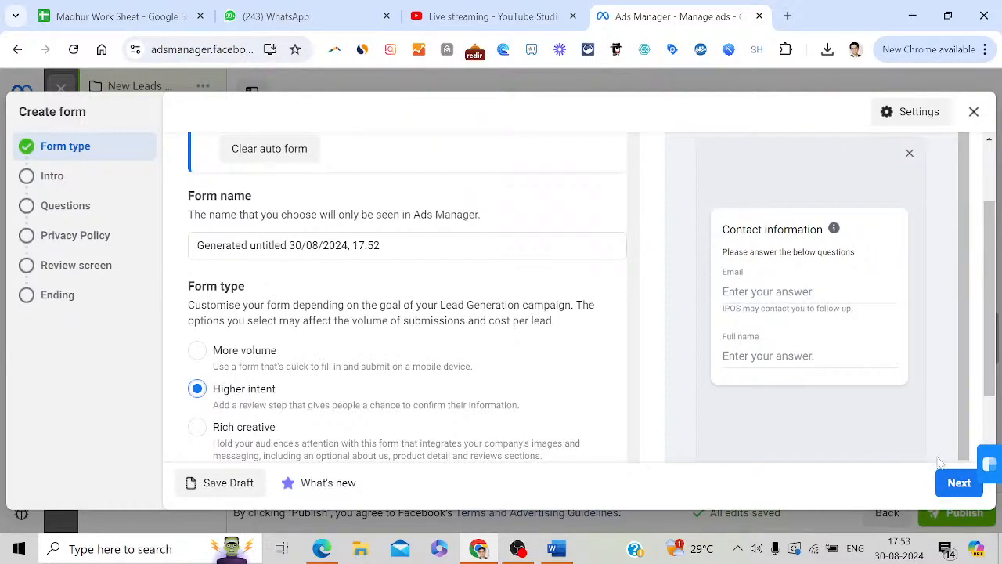
left_click(953, 485)
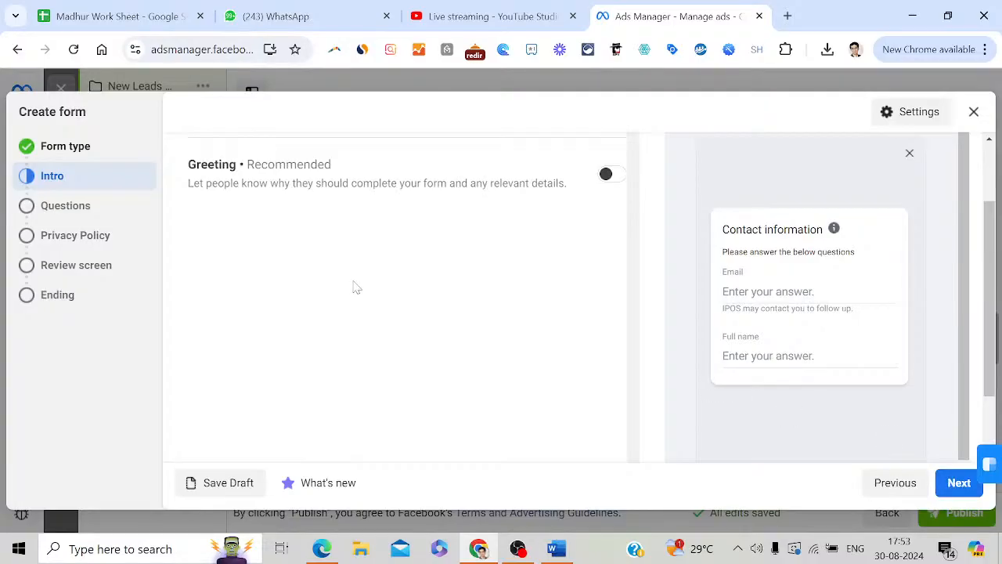
On the Questions step, add a Phone number prefill question from Contact fields
left_click(70, 207)
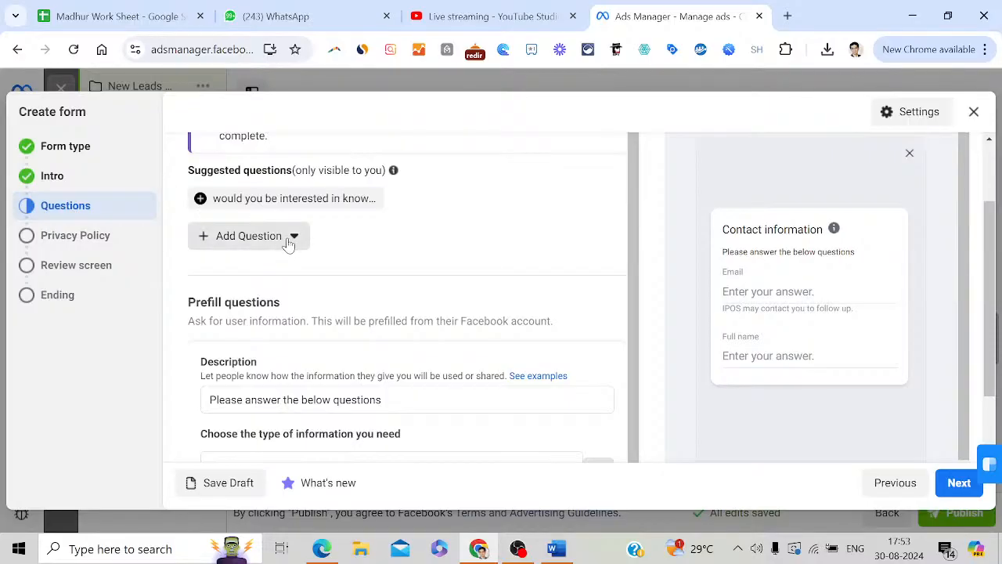
left_click(286, 238)
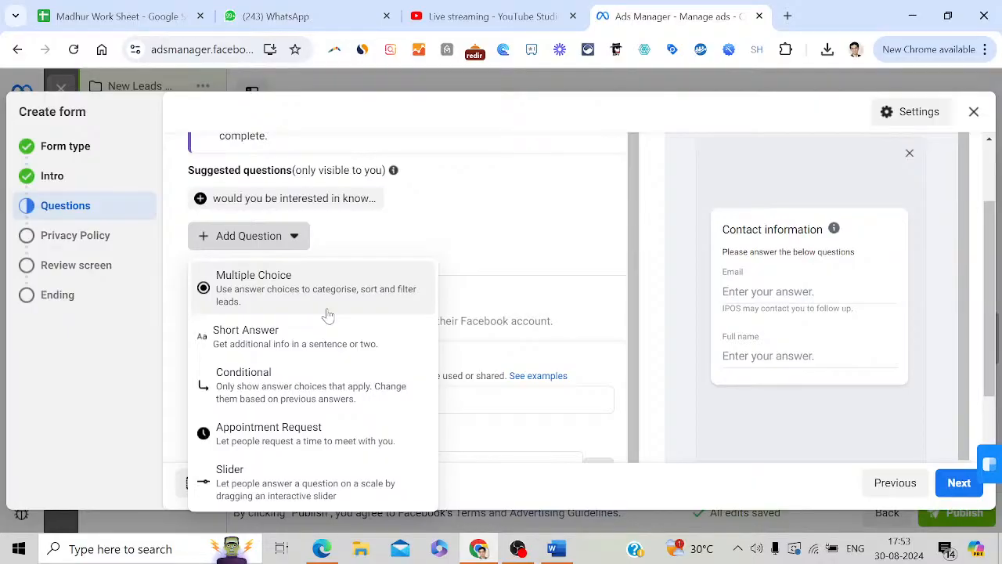
left_click(440, 220)
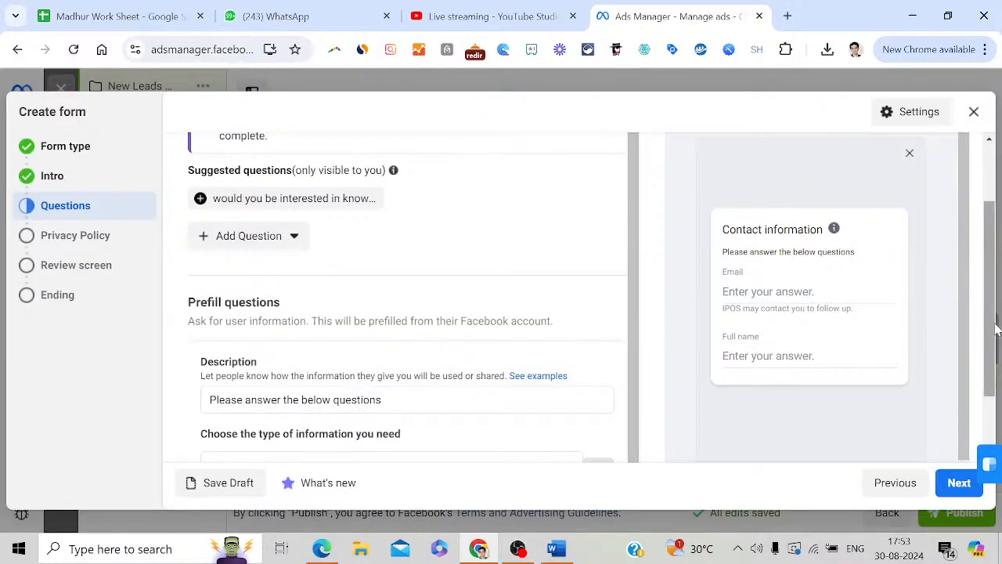
left_click_drag(998, 330, 999, 388)
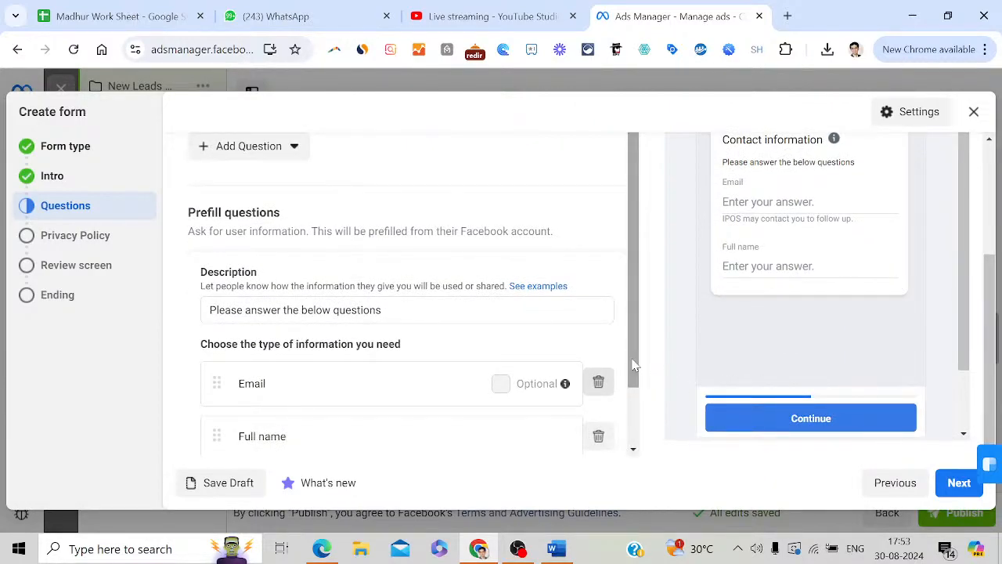
left_click_drag(634, 366, 634, 423)
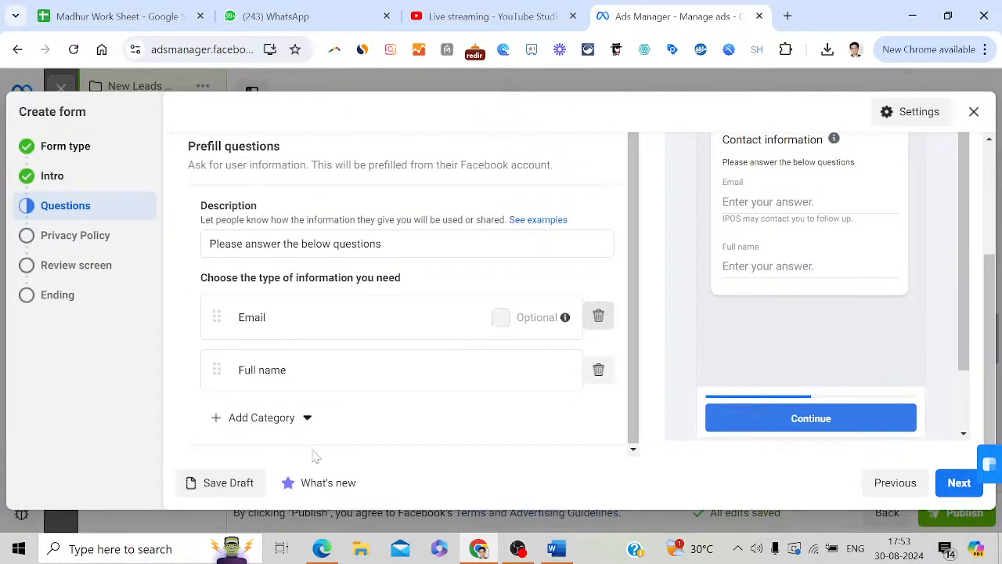
left_click(305, 418)
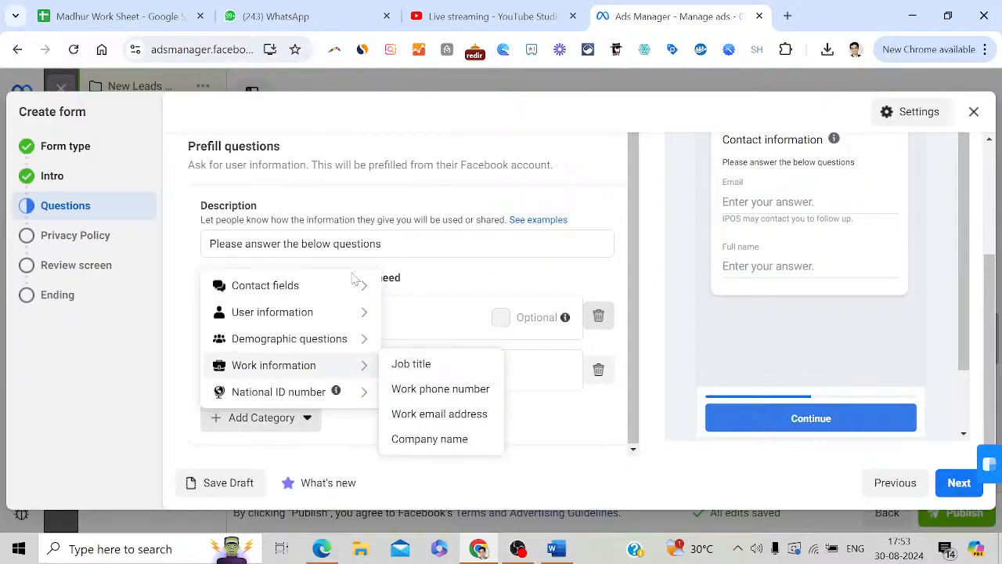
mouse_move(325, 292)
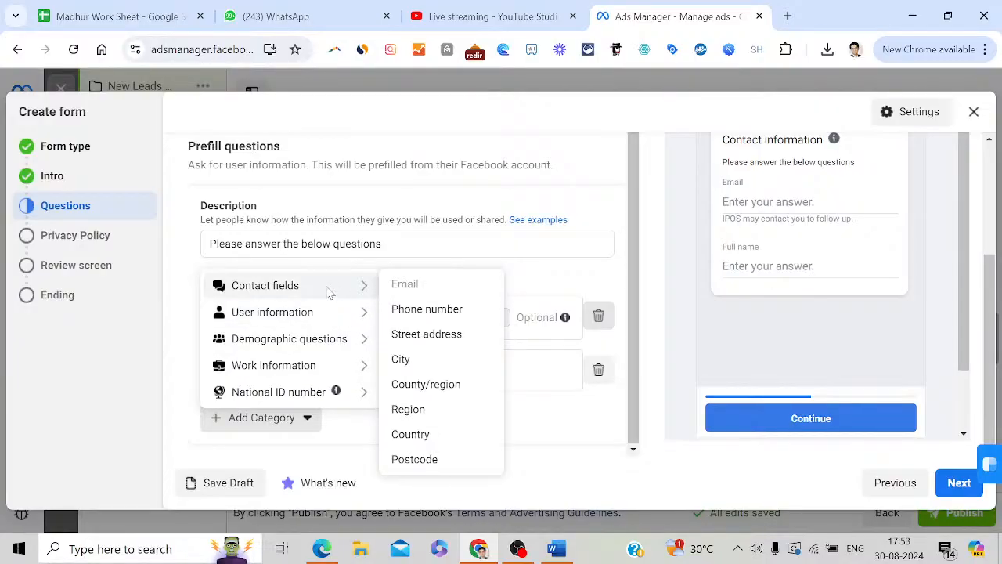
left_click(419, 313)
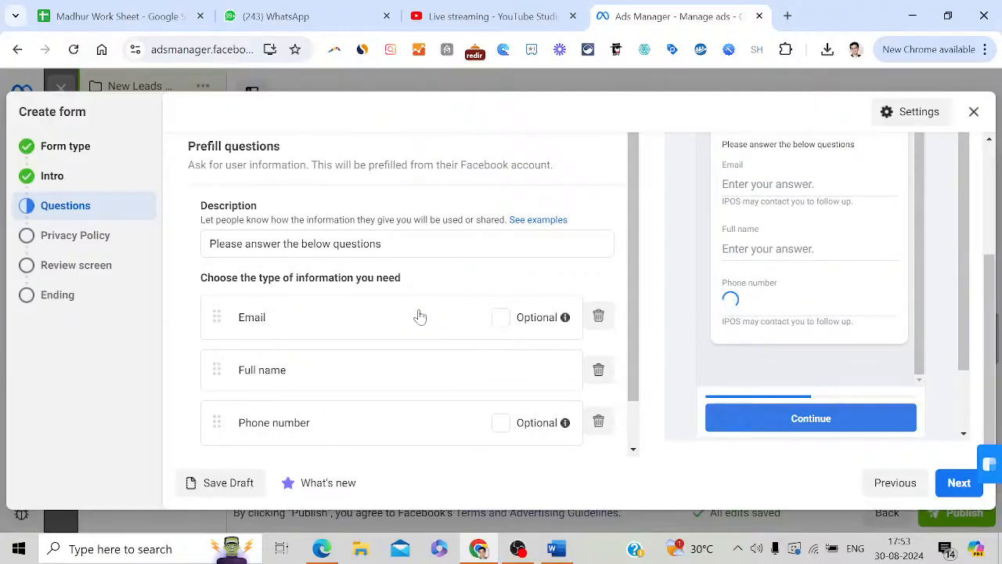
Add a Company name question from Work information and continue to Privacy Policy
left_click_drag(638, 378, 640, 420)
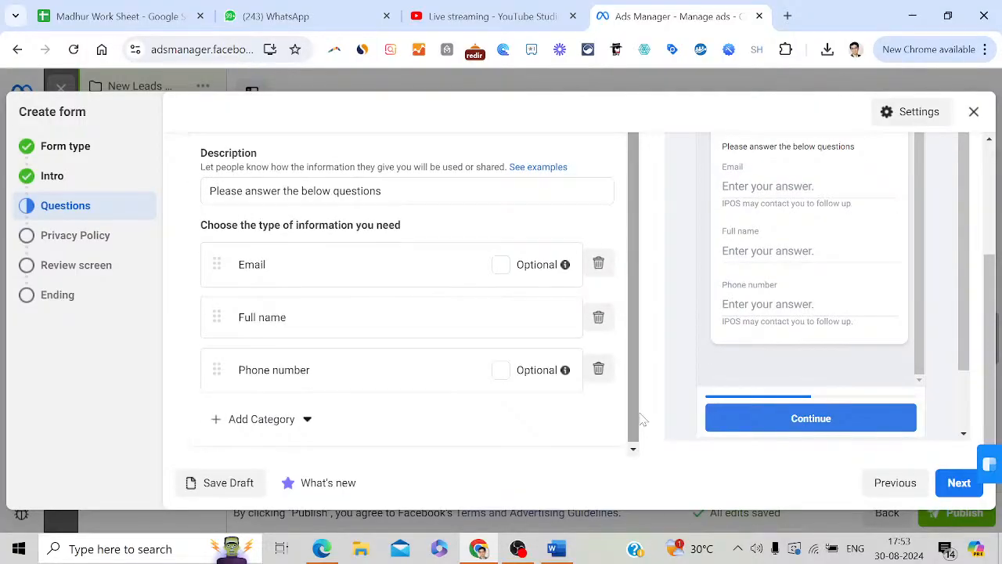
left_click(308, 419)
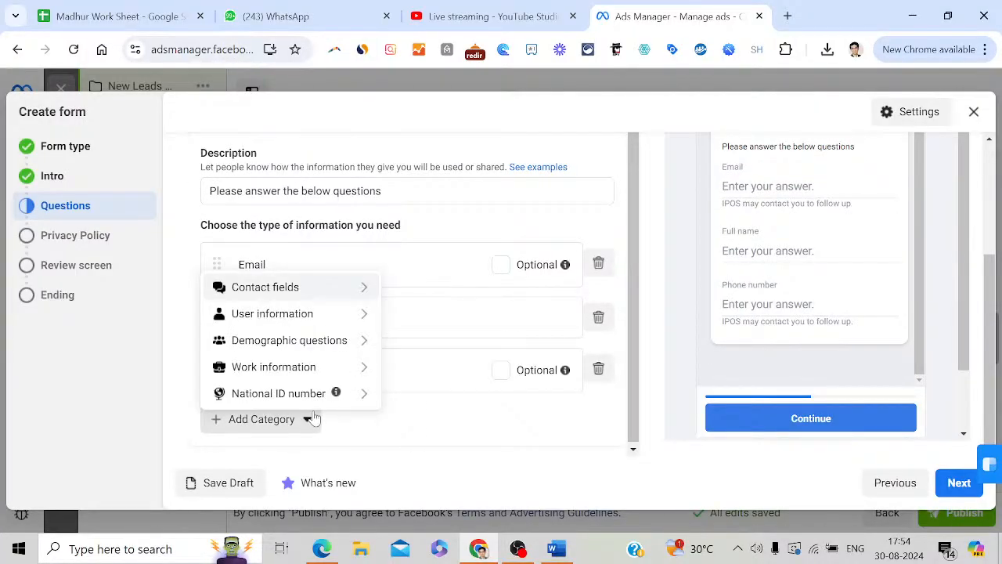
mouse_move(327, 343)
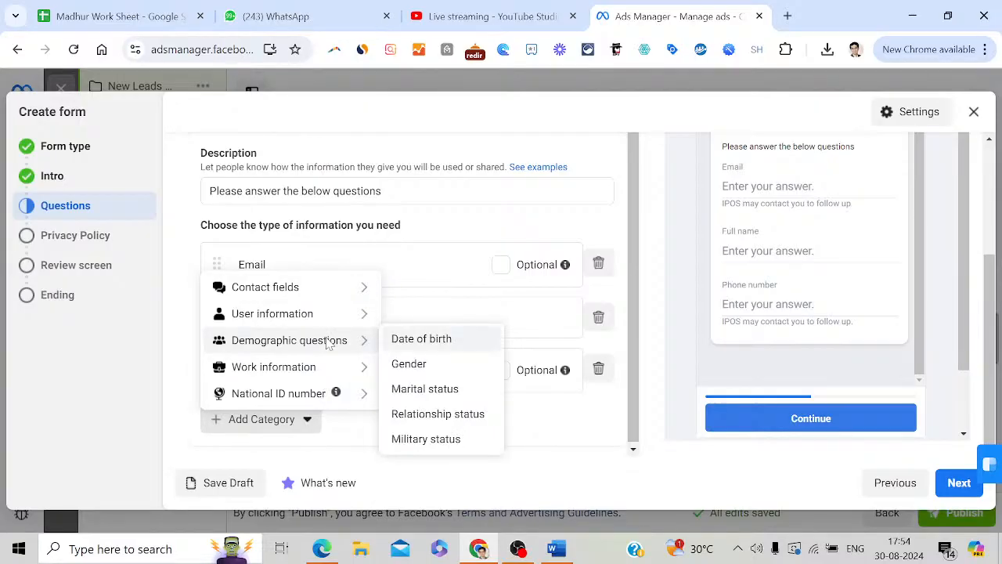
mouse_move(324, 320)
mouse_move(319, 295)
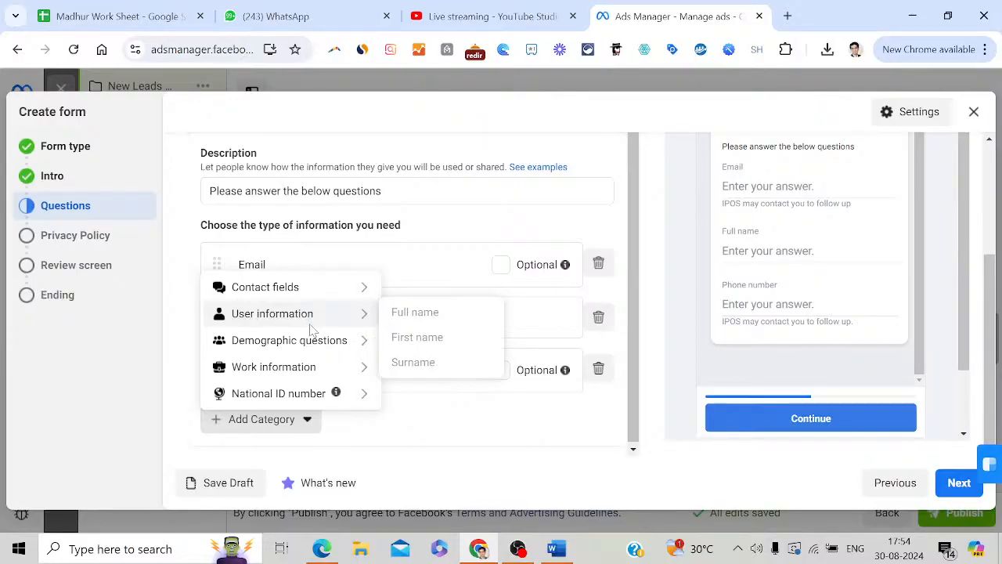
mouse_move(320, 372)
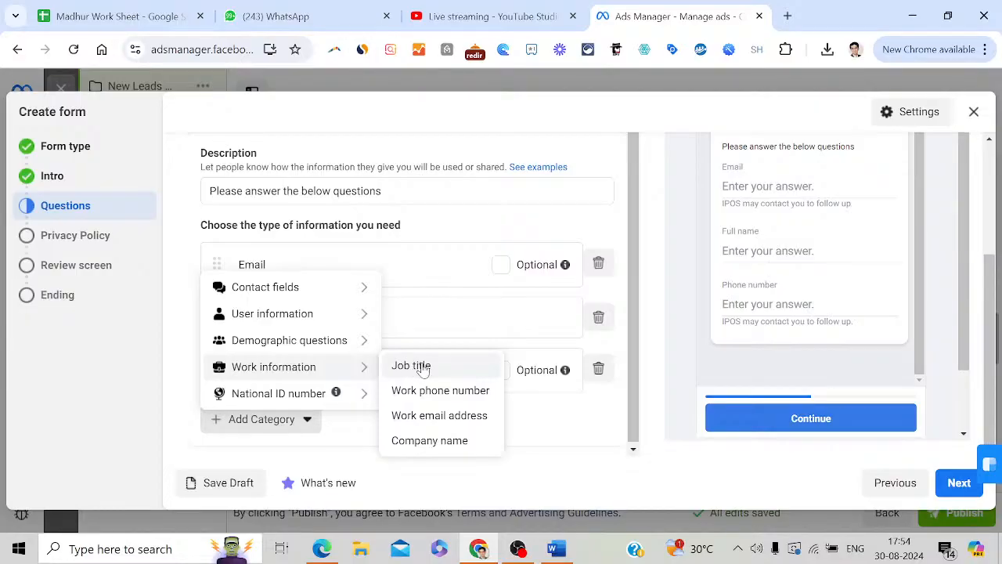
left_click(453, 445)
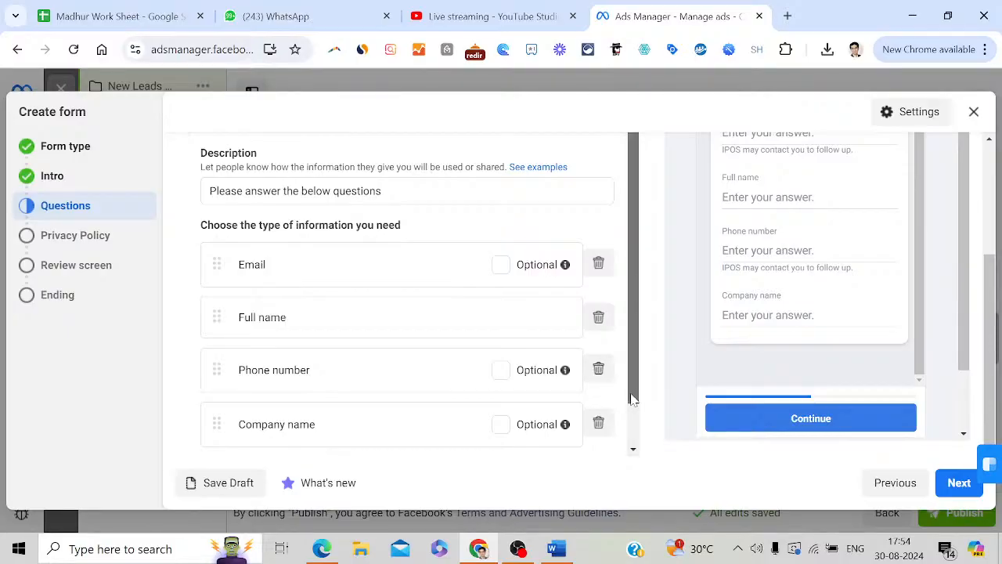
left_click_drag(632, 398, 635, 443)
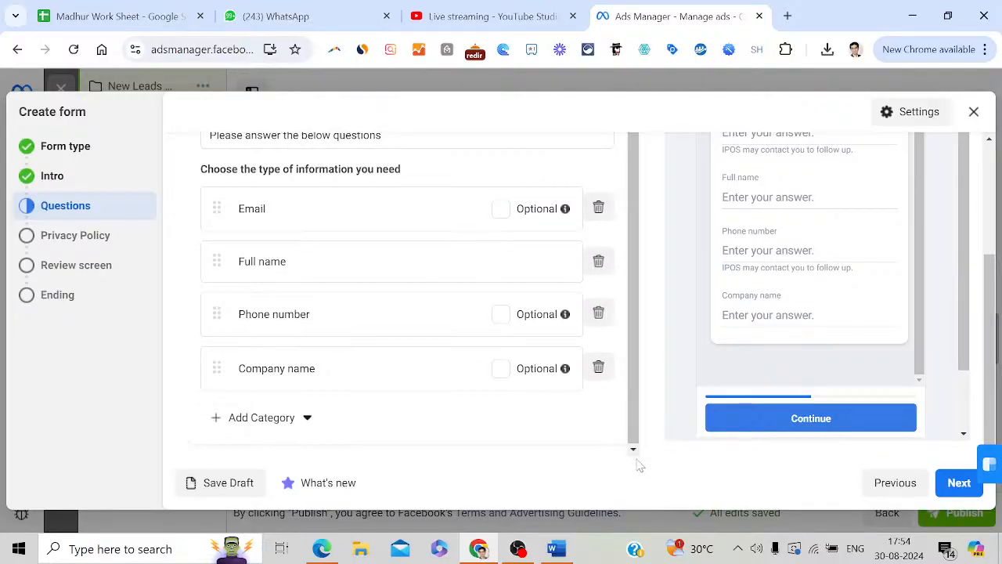
left_click(951, 486)
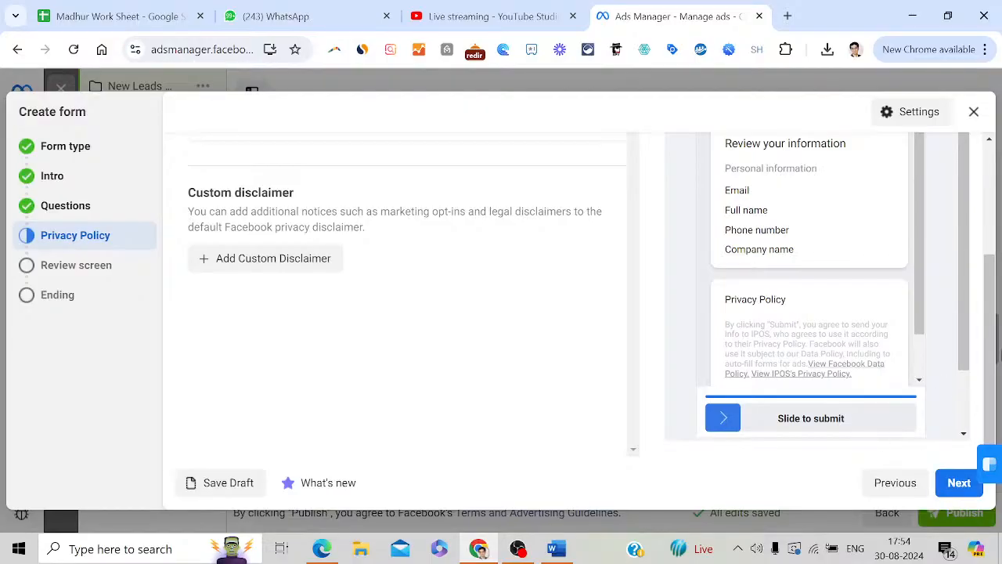
Scroll the Create form panel, then bring up the Word document of ChatGPT ad prompts
left_click_drag(994, 361, 1000, 239)
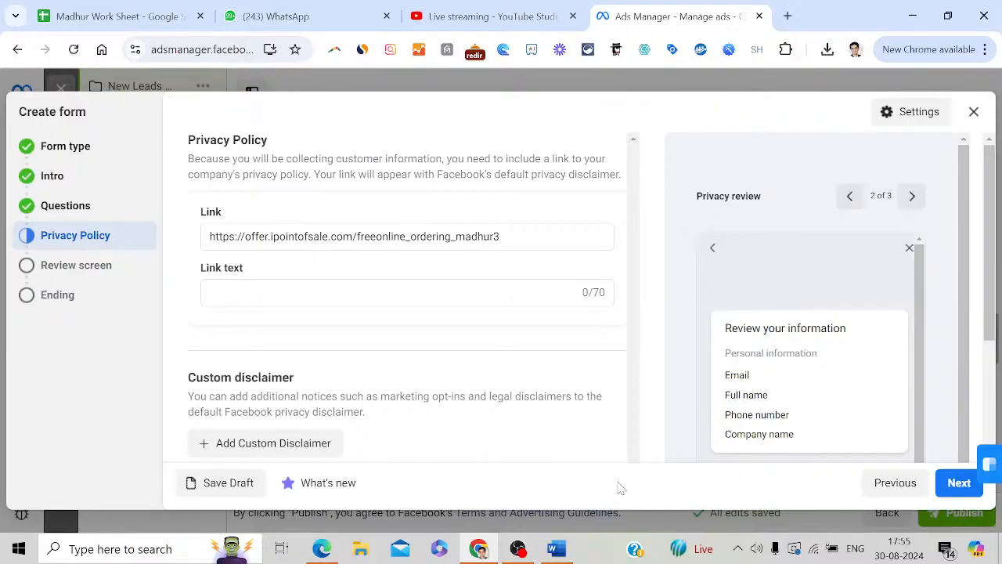
left_click(571, 550)
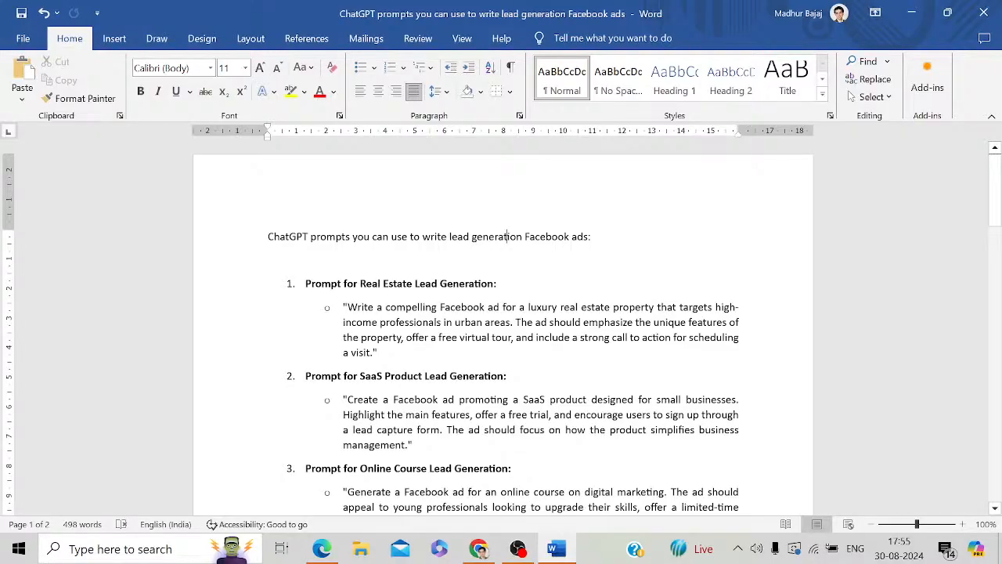
Copy the first real-estate ad prompt from Word and switch back to Chrome
left_click(346, 307)
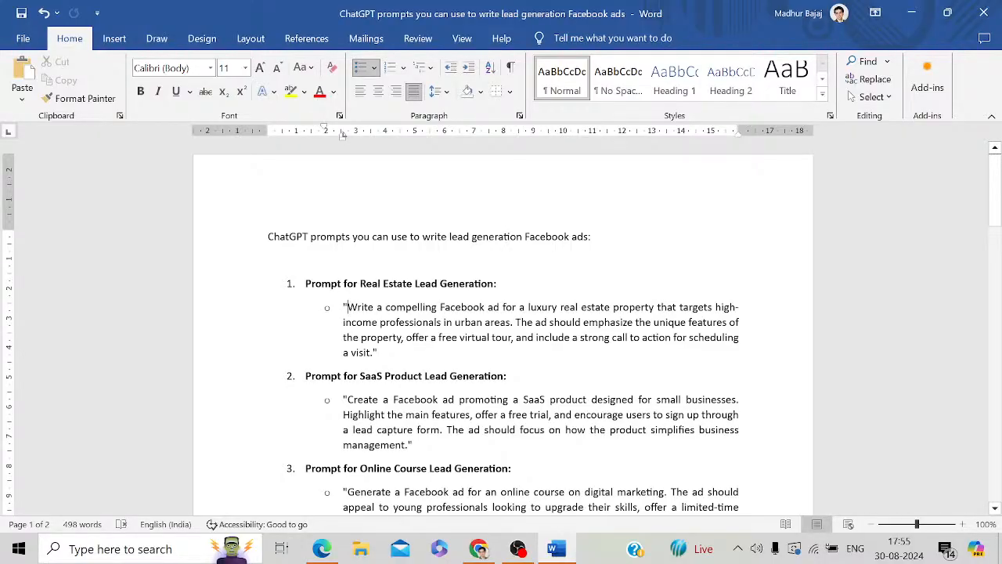
key("shift+Down")
key("shift+Down")
key("shift+Down")
key("shift+Right")
key("shift+Right")
key("shift+Right")
key("shift+Right")
key("shift+Right")
key("shift+Right")
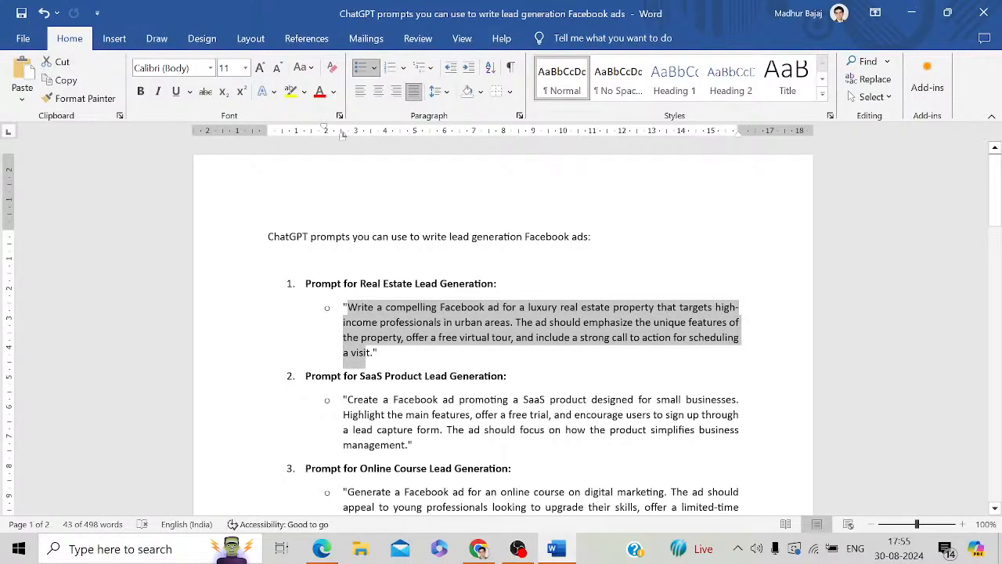
key("shift+Right")
key("ctrl+c")
right_click(441, 327)
left_click(474, 260)
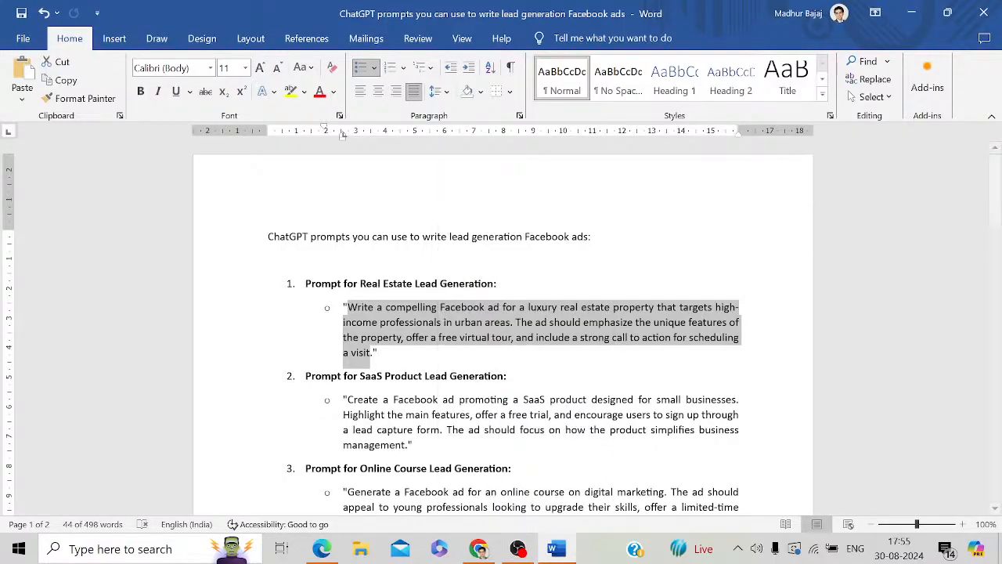
left_click(479, 549)
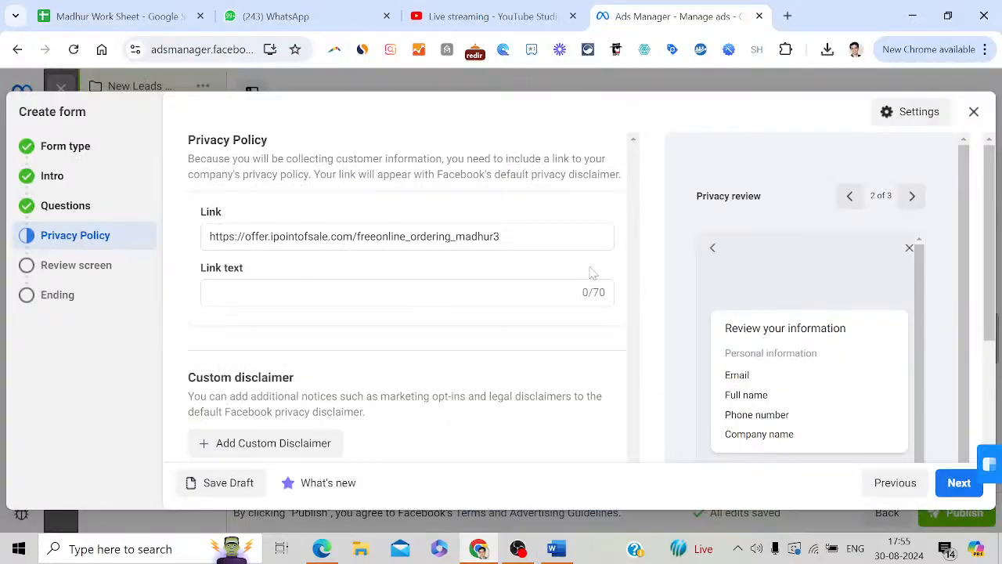
Load chat.openai.com in the current tab in place of Ads Manager
left_click(213, 47)
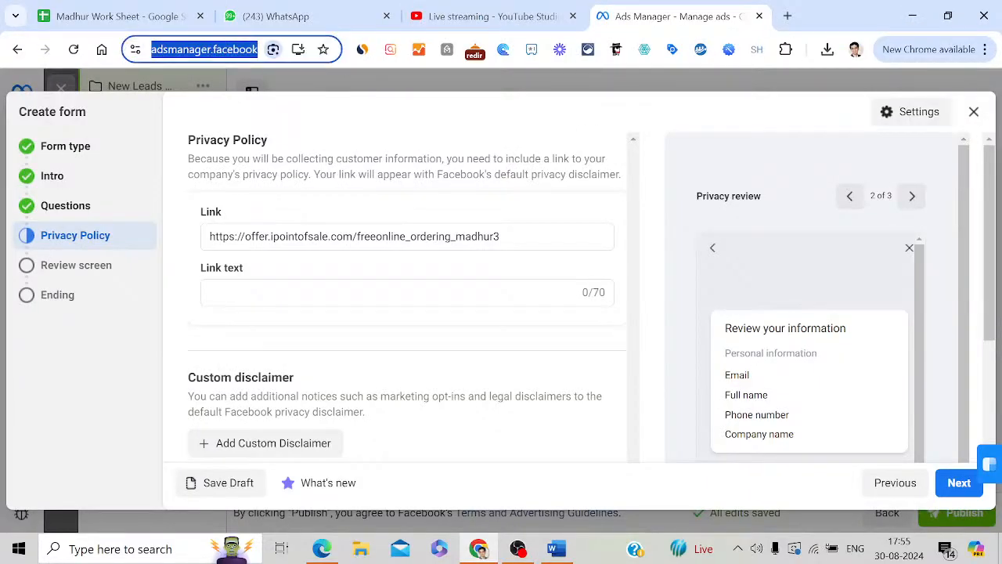
type("cha")
key("Return")
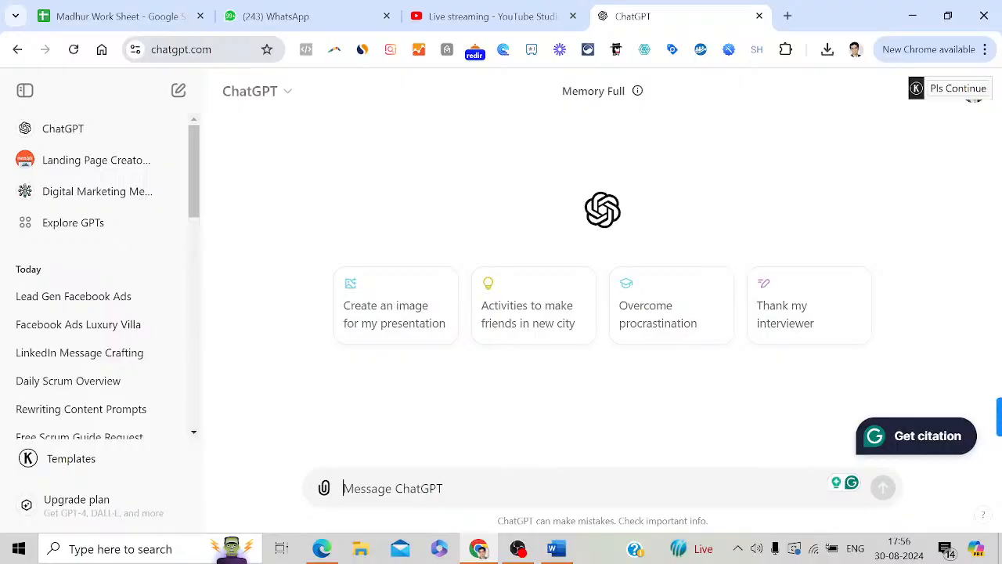
Paste the real-estate prompt, reword it for a luxury villa in Lonavala at 5.75 cr with a contact phone number, and send it
key("ctrl+v")
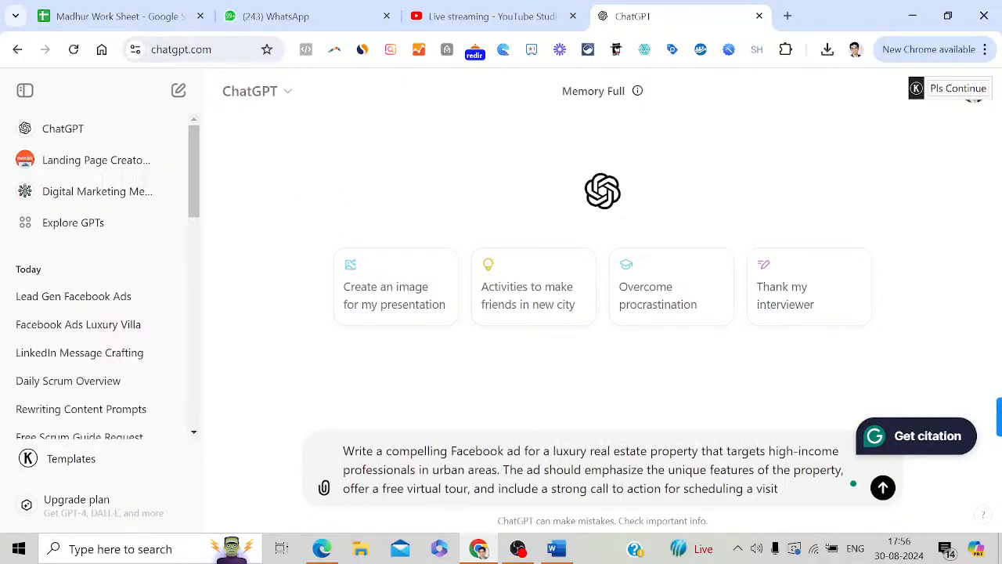
key("shift+Right")
key("shift+Right")
key("shift+Right")
key("shift+Right")
key("shift+Right")
key("shift+Right")
key("shift+Right")
key("shift+Right")
key("shift+Right")
key("shift+Right")
key("shift+Right")
key("shift+Right")
key("shift+Right")
key("shift+Right")
key("shift+Right")
key("shift+Right")
key("shift+Right")
key("shift+Right")
key("shift+Right")
key("shift+Right")
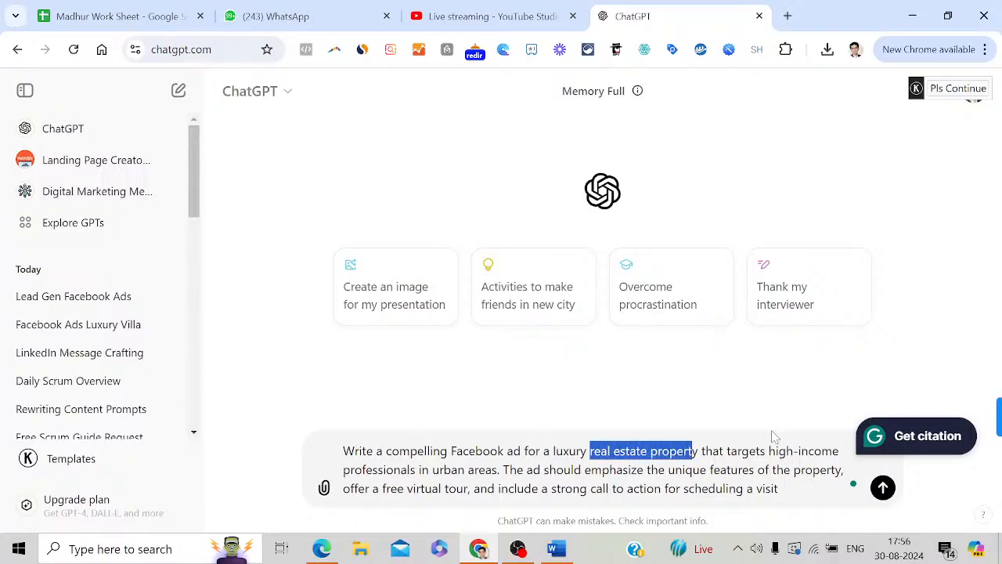
type("villa in lo")
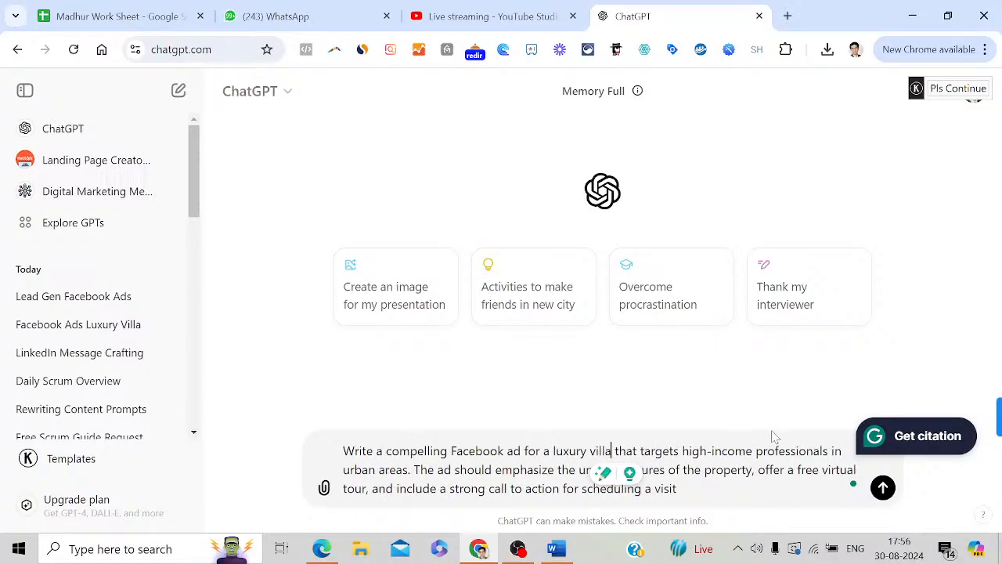
type("navala @")
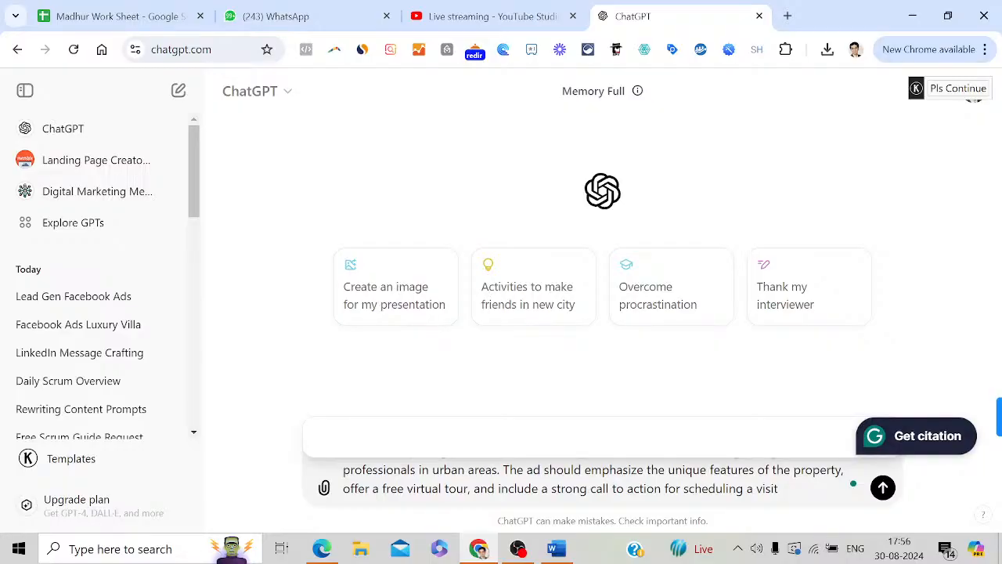
key("Escape")
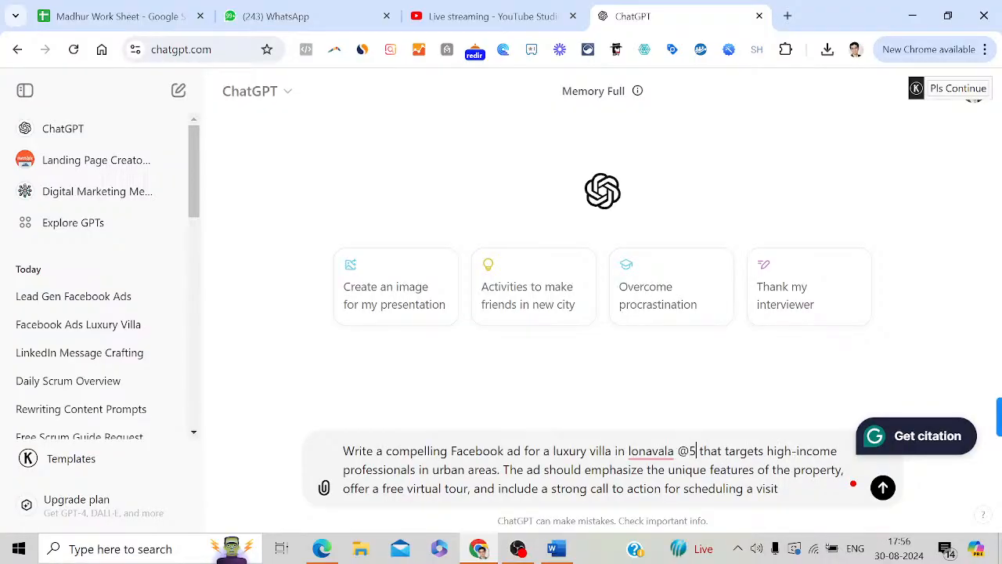
type("5.75")
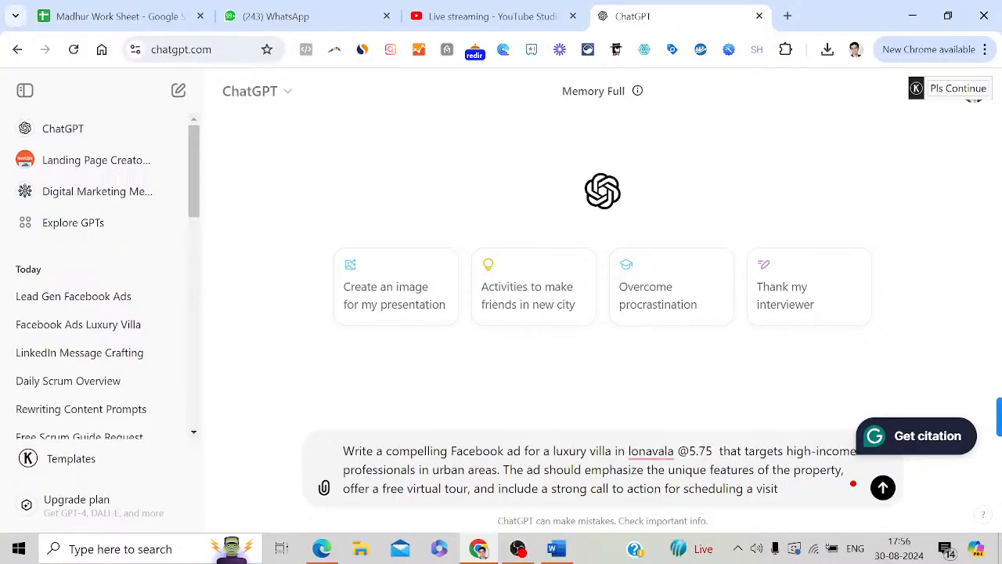
type(" cr")
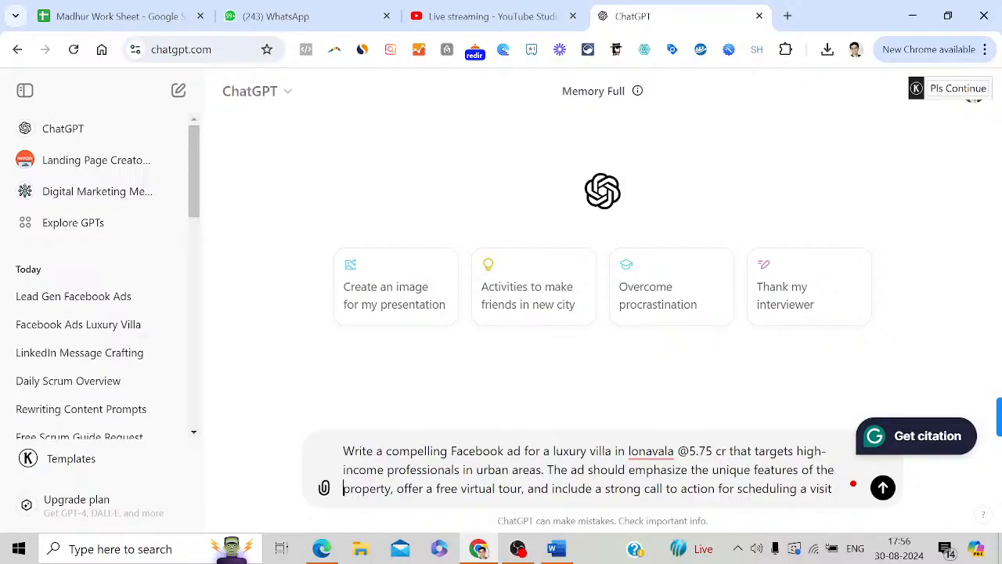
key("shift+Right")
key("shift+Right")
key("shift+Right")
key("shift+Right")
key("shift+Right")
key("shift+Right")
key("shift+Right")
key("shift+Right")
type("lu")
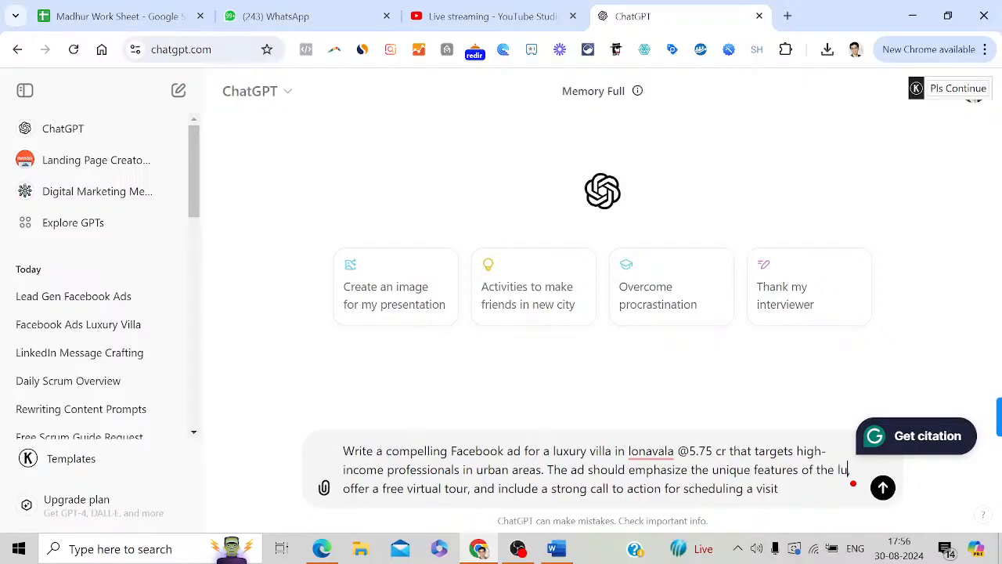
type("xury villa in lo")
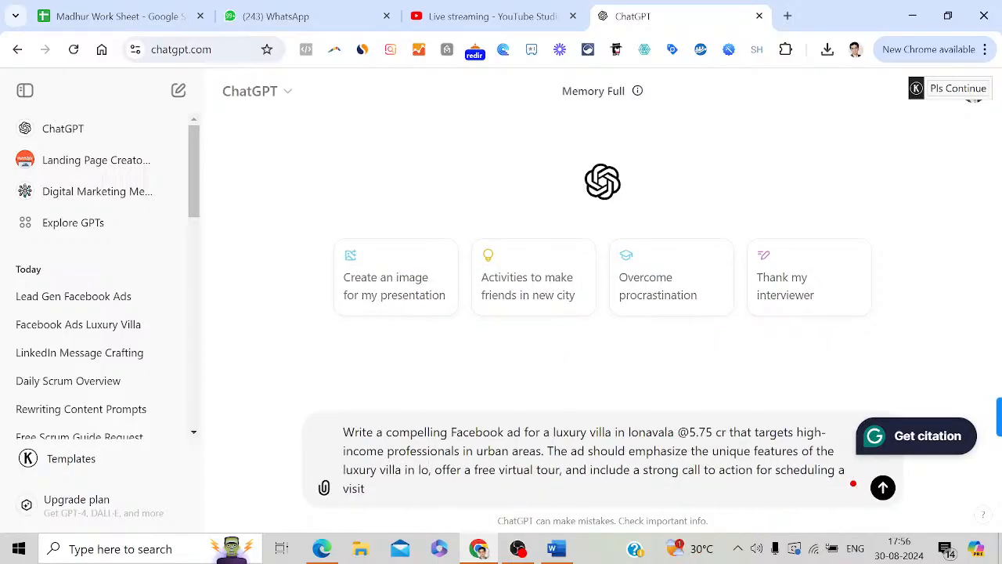
type("navala,")
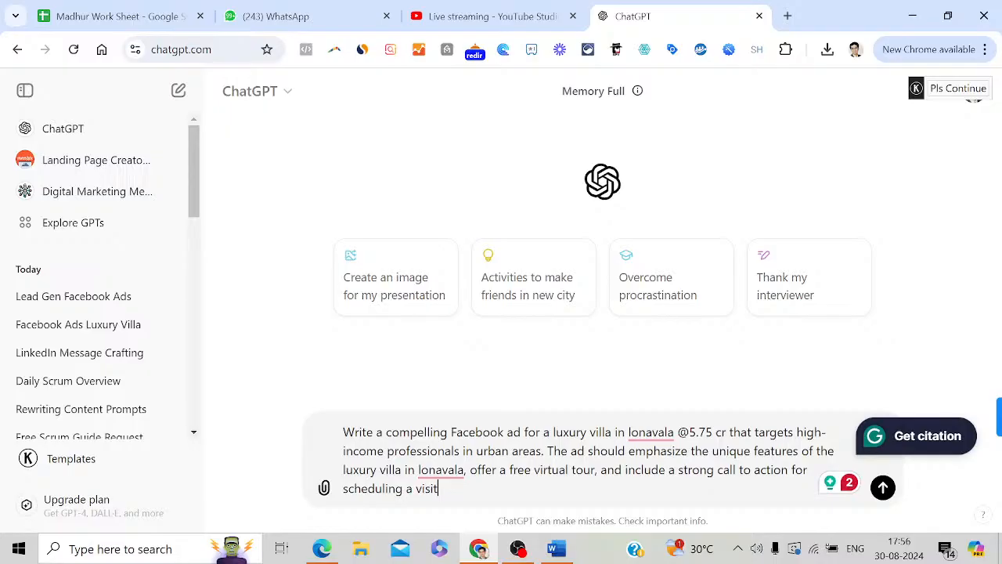
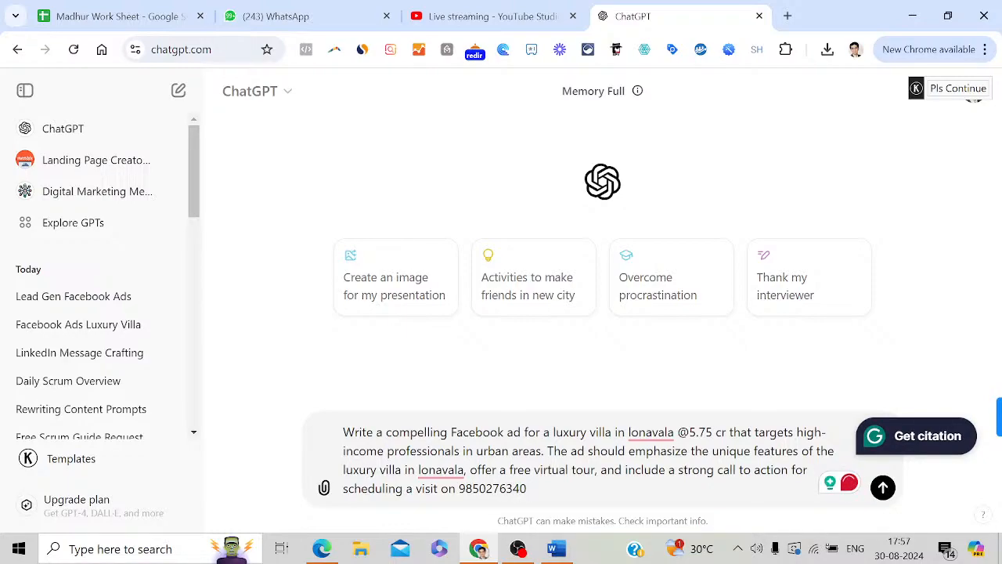
key("Return")
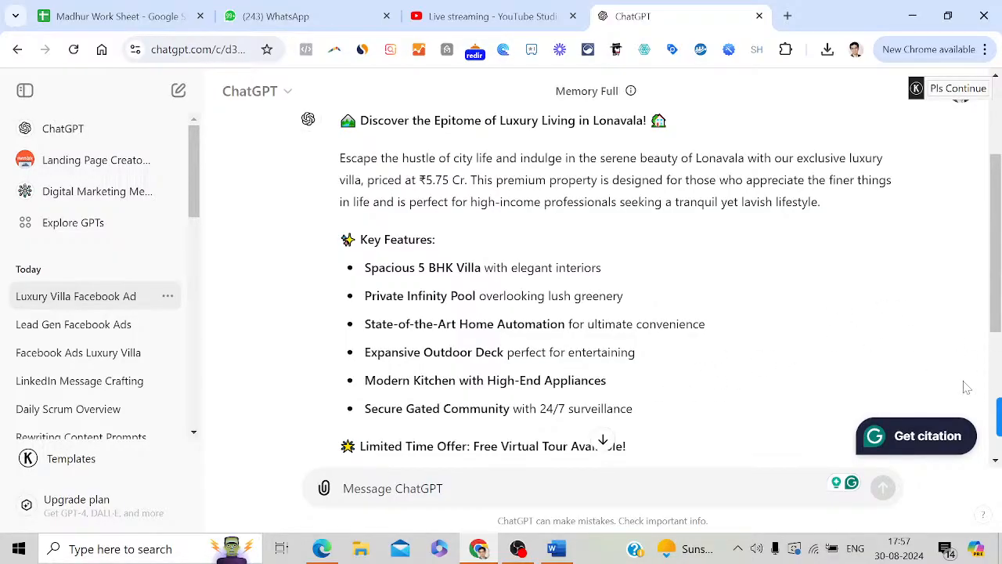
Scroll the reply to read key features like the 5 BHK villa, infinity pool and home automation
left_click_drag(1000, 256, 1000, 226)
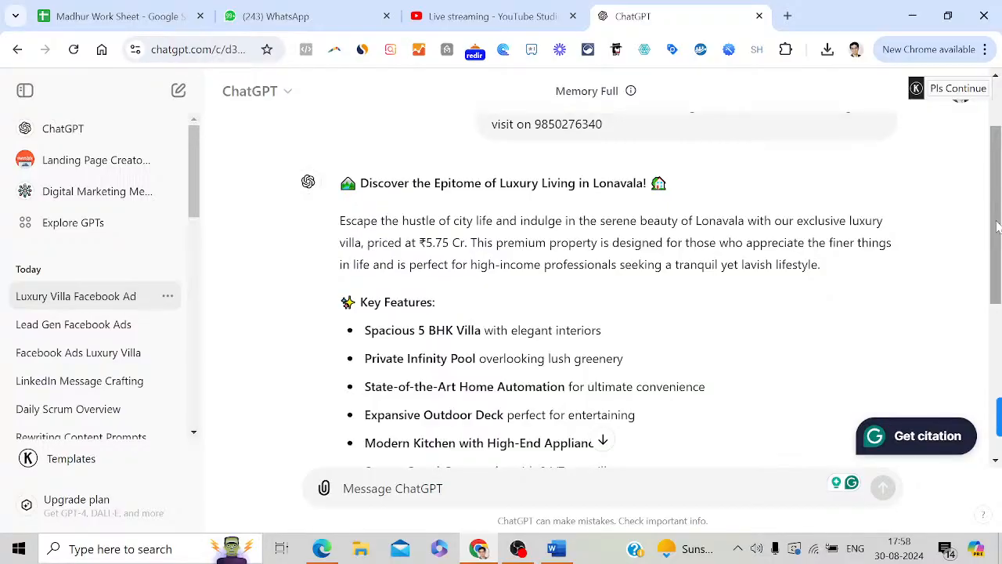
Switch to the YouTube Studio live stream dashboard showing 2 concurrent viewers and 8 views
left_click(462, 13)
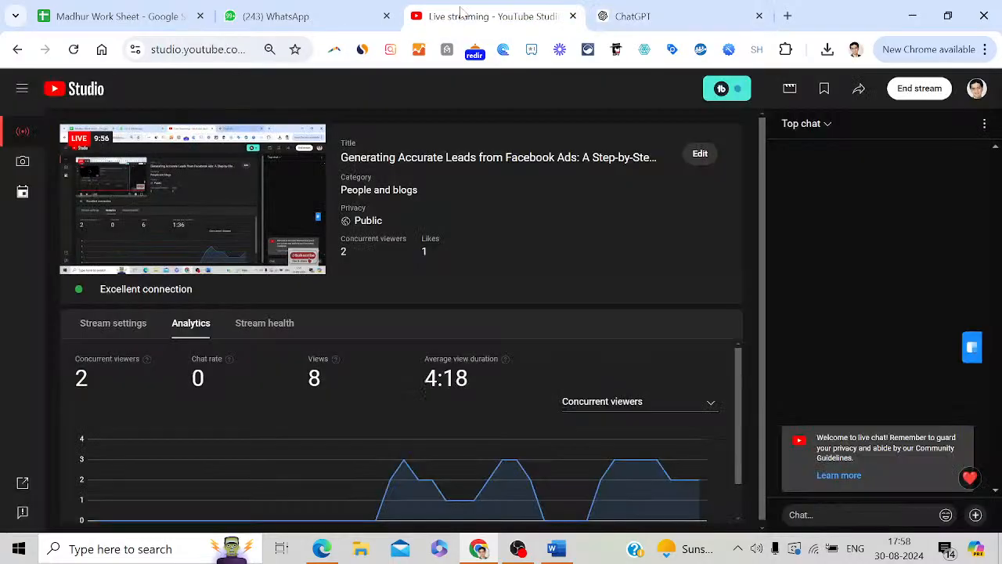